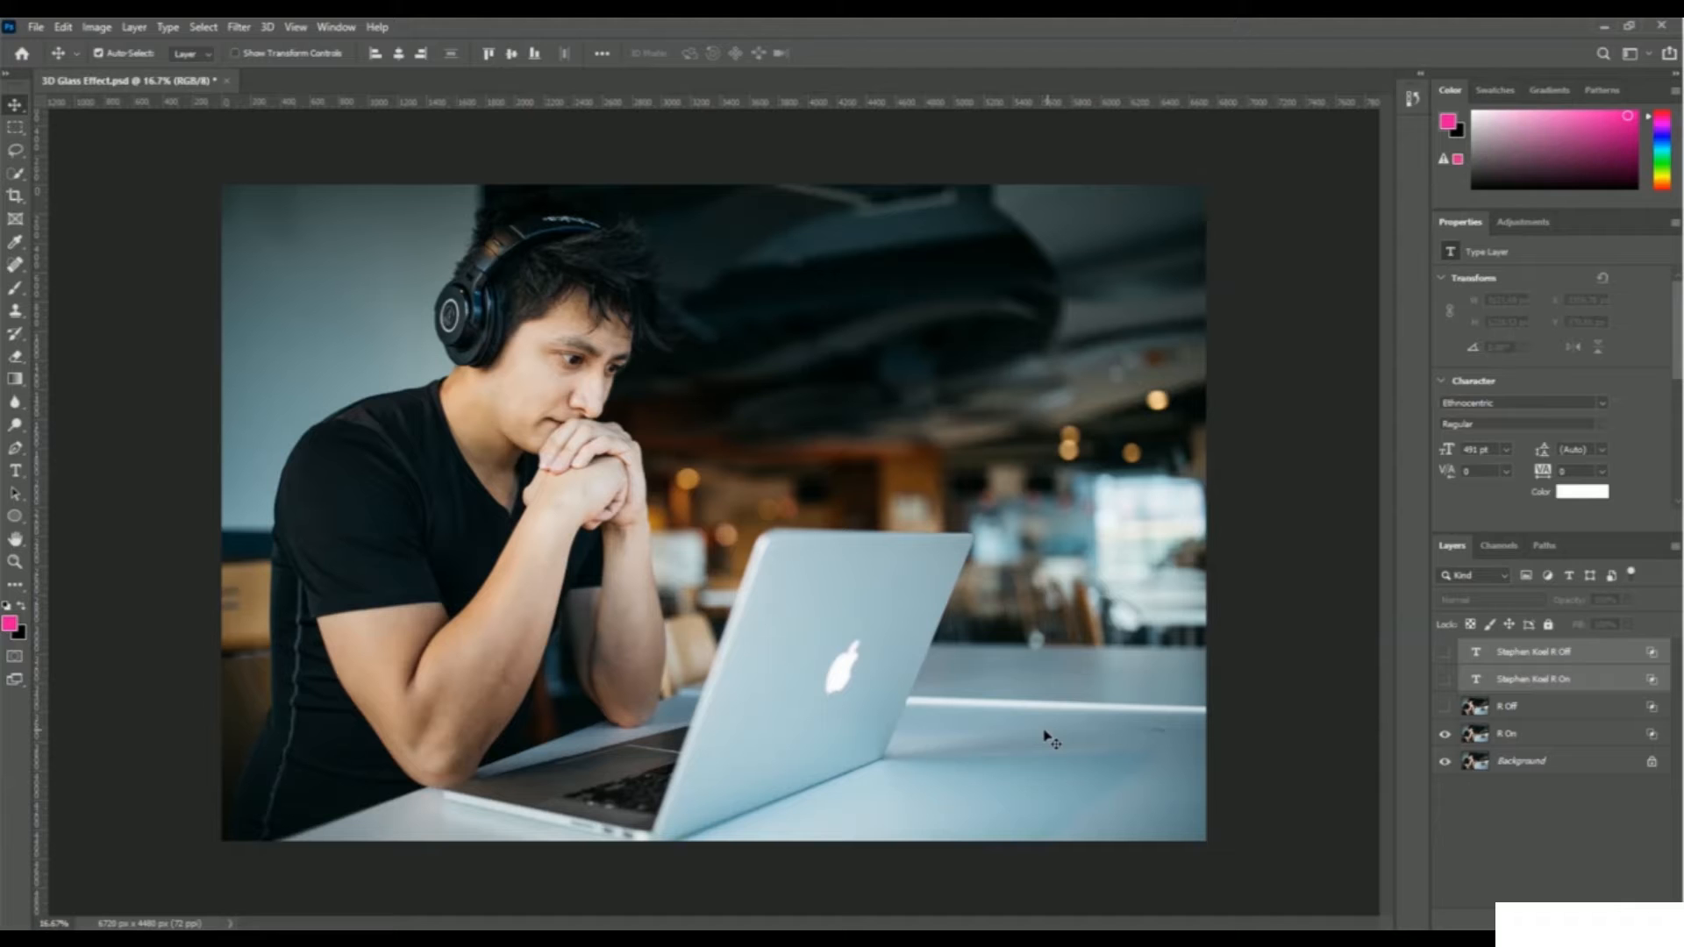
Show the R Off layer in the 3D Glass Effect example to preview the red/cyan offset
click(1445, 706)
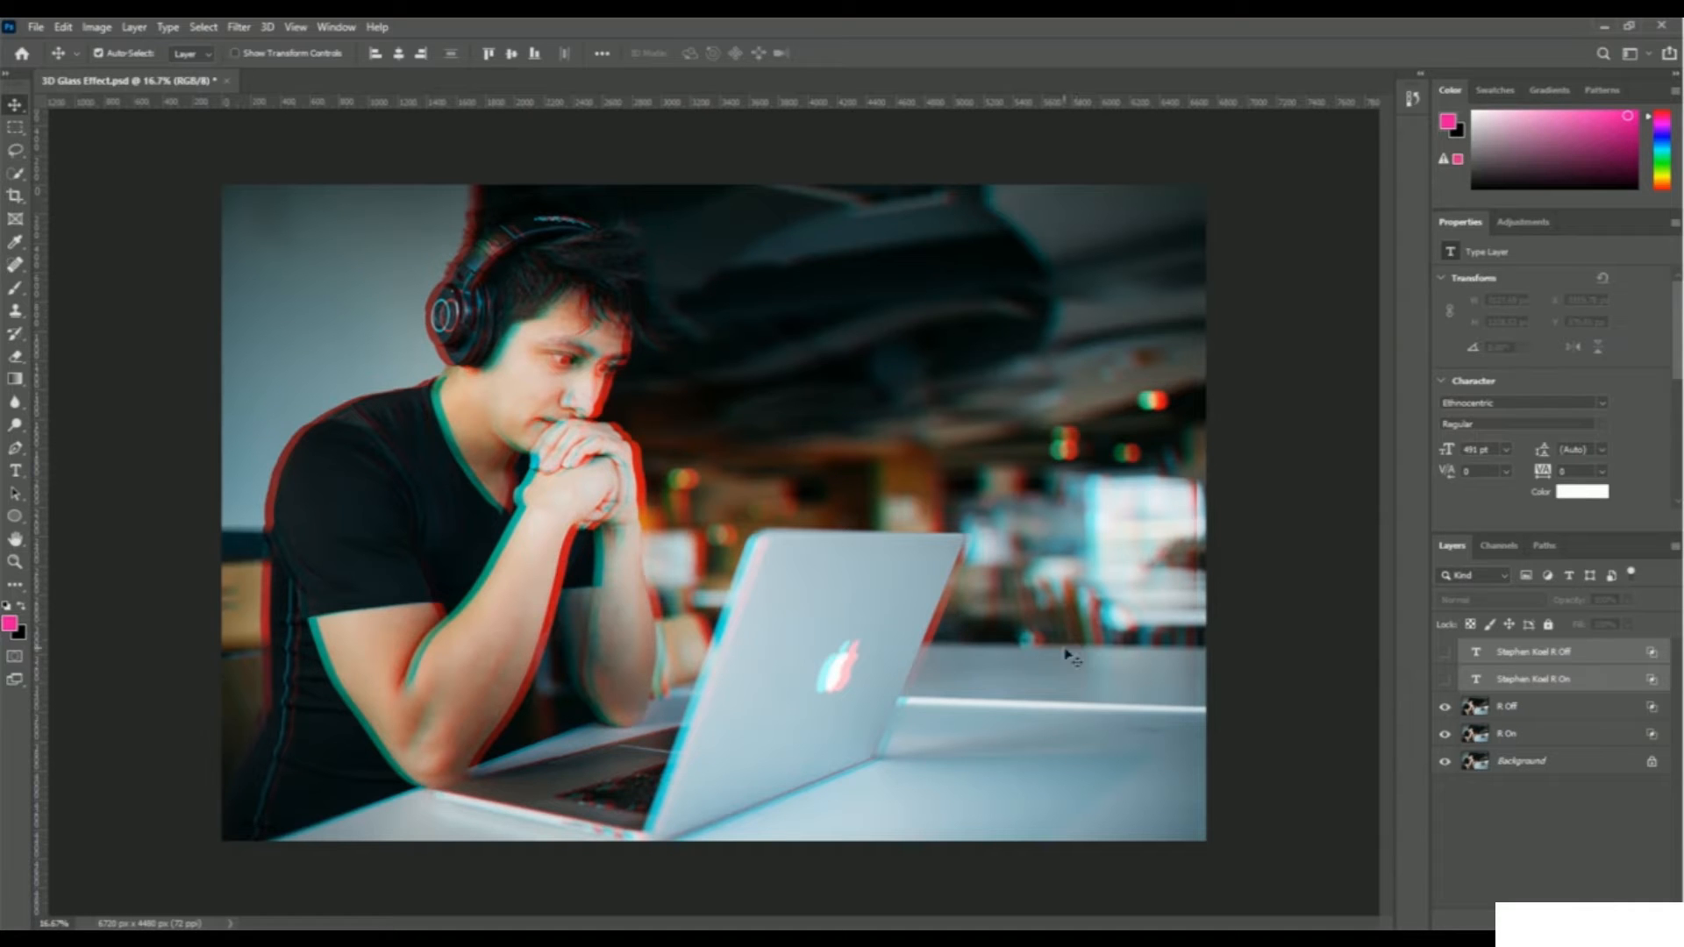
click(1444, 681)
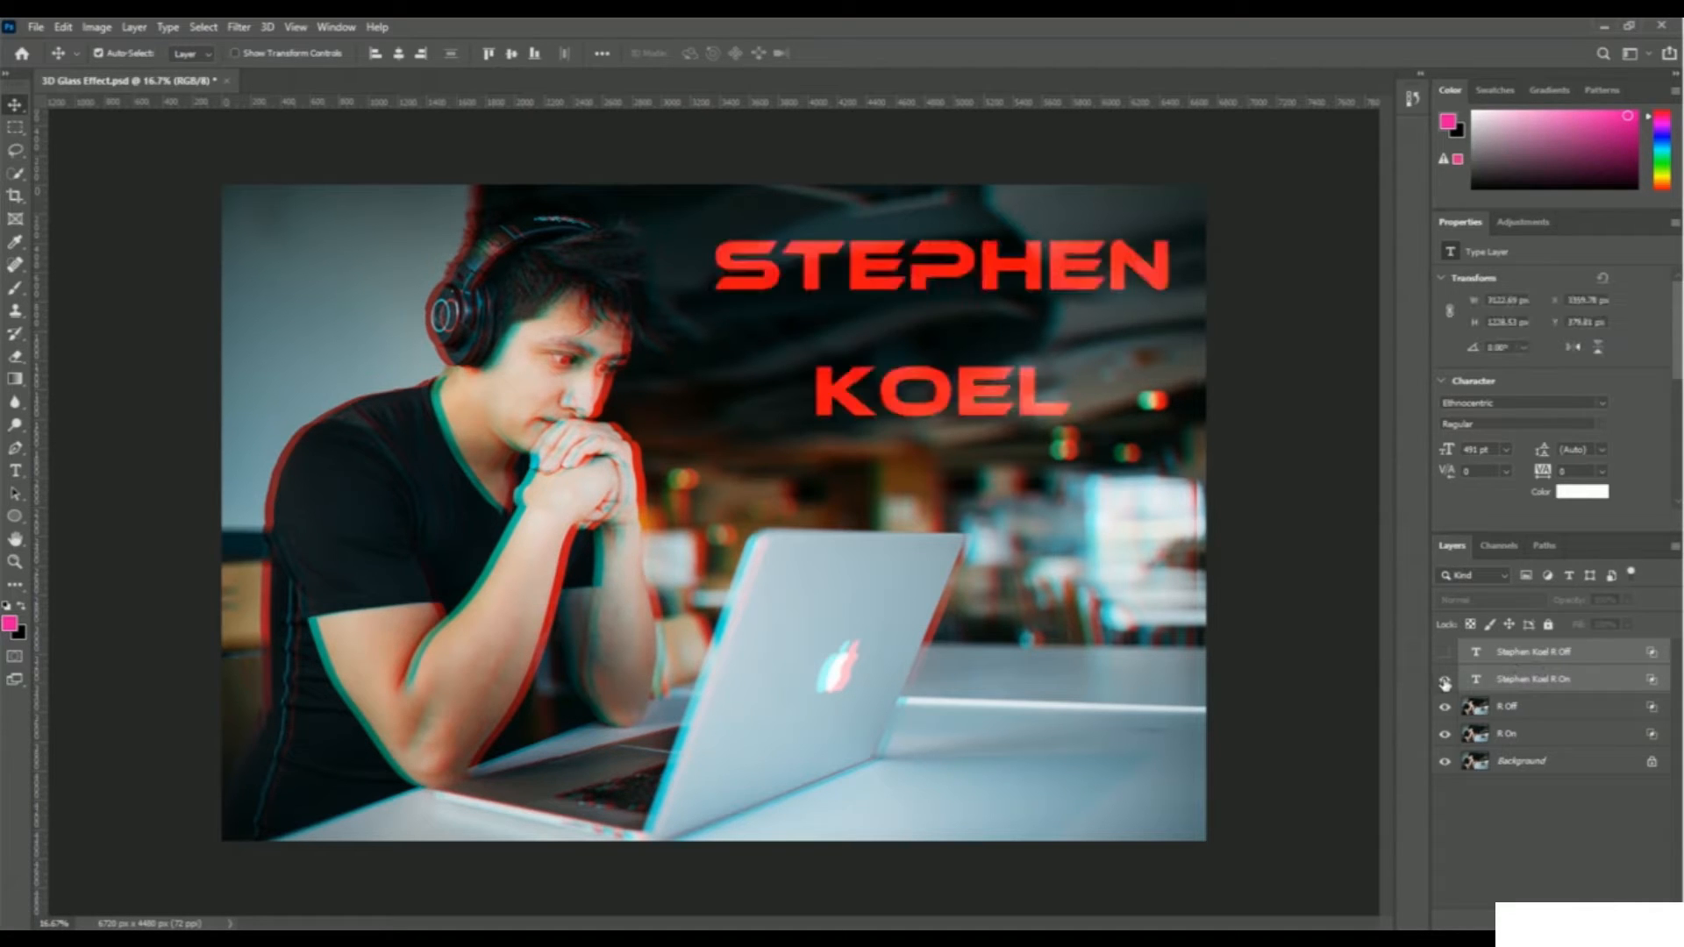
click(1444, 653)
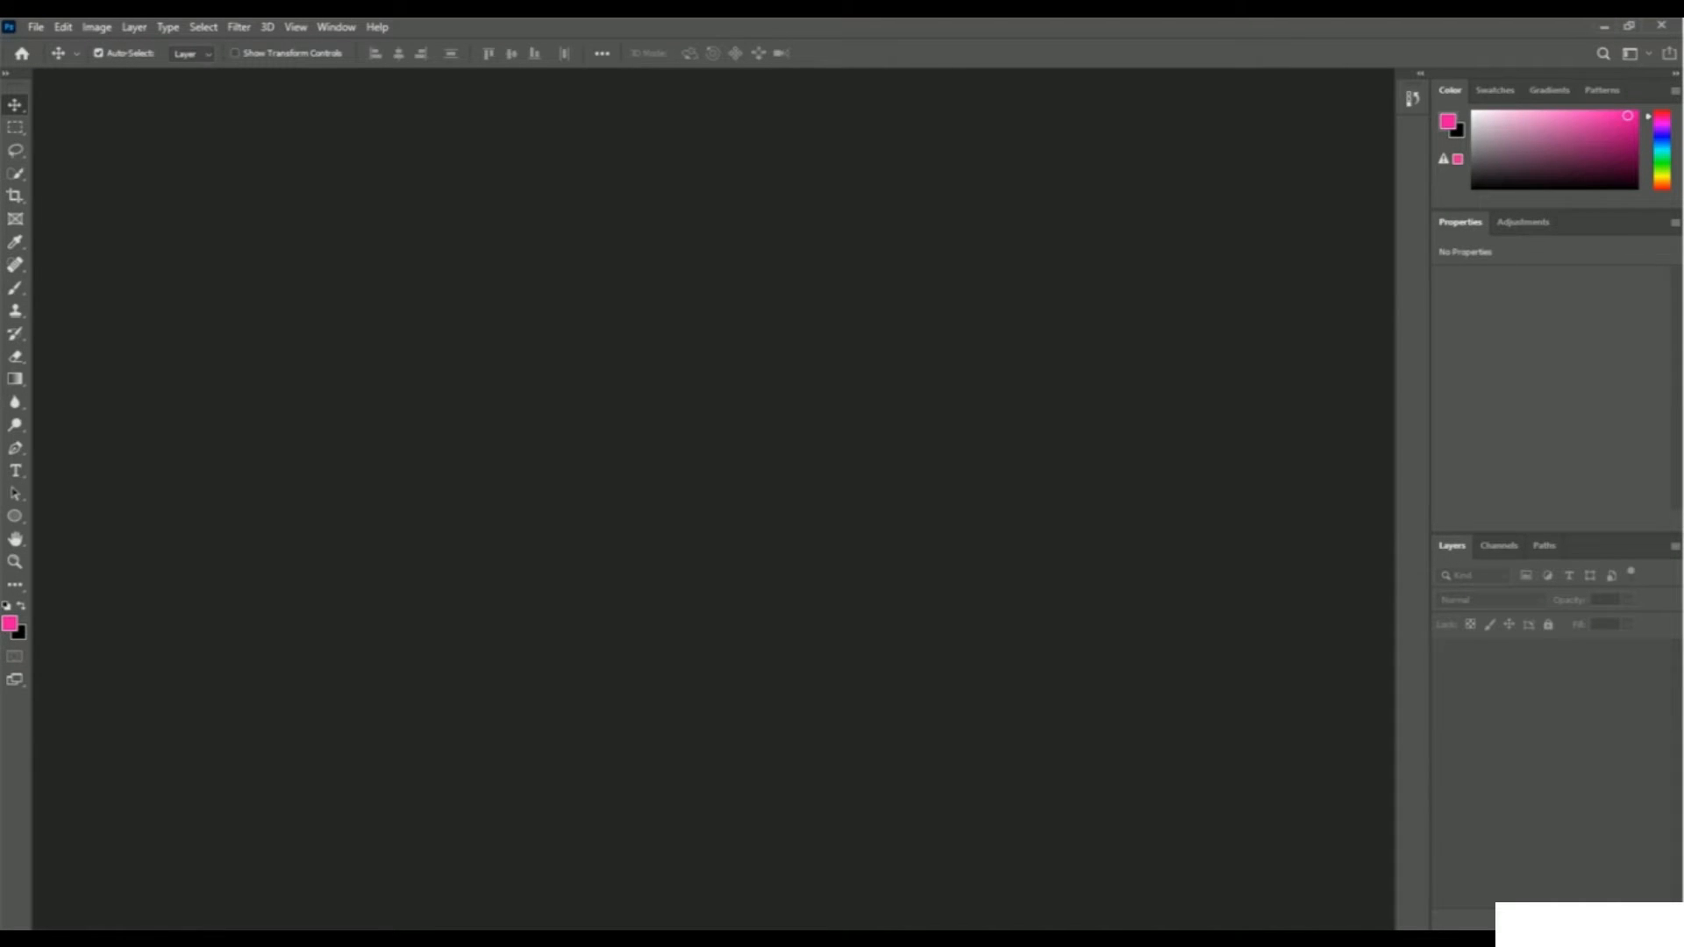
Open the unsplash photo of the man at a laptop from the 011 Visual Style folder
click(36, 28)
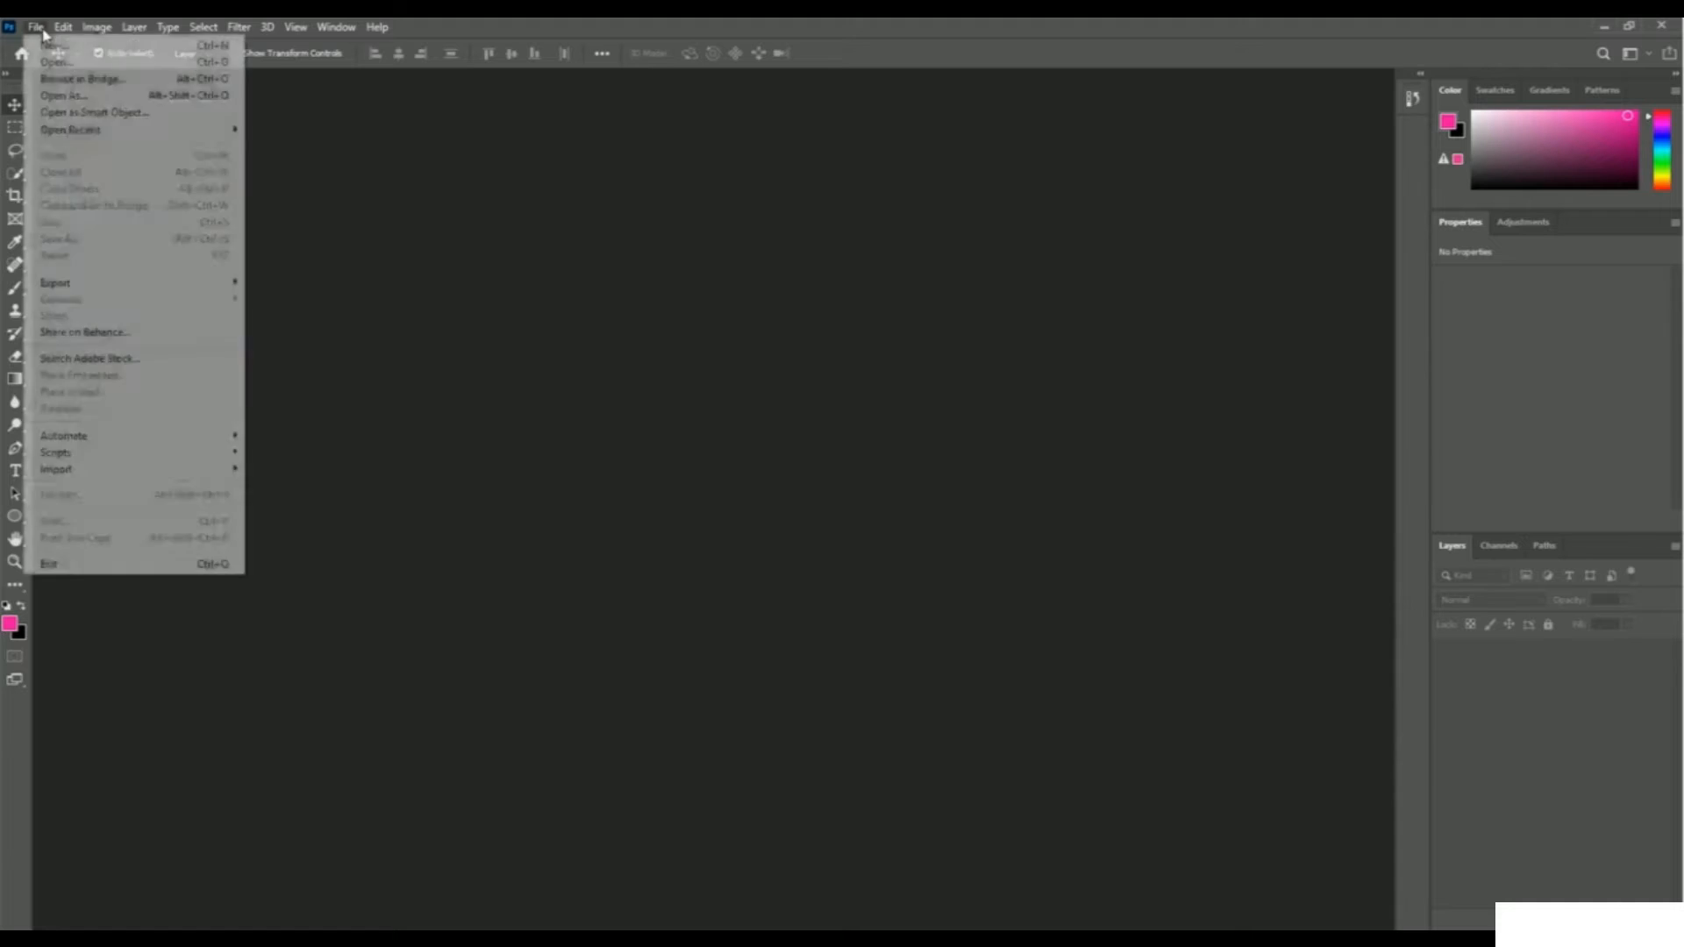
click(113, 67)
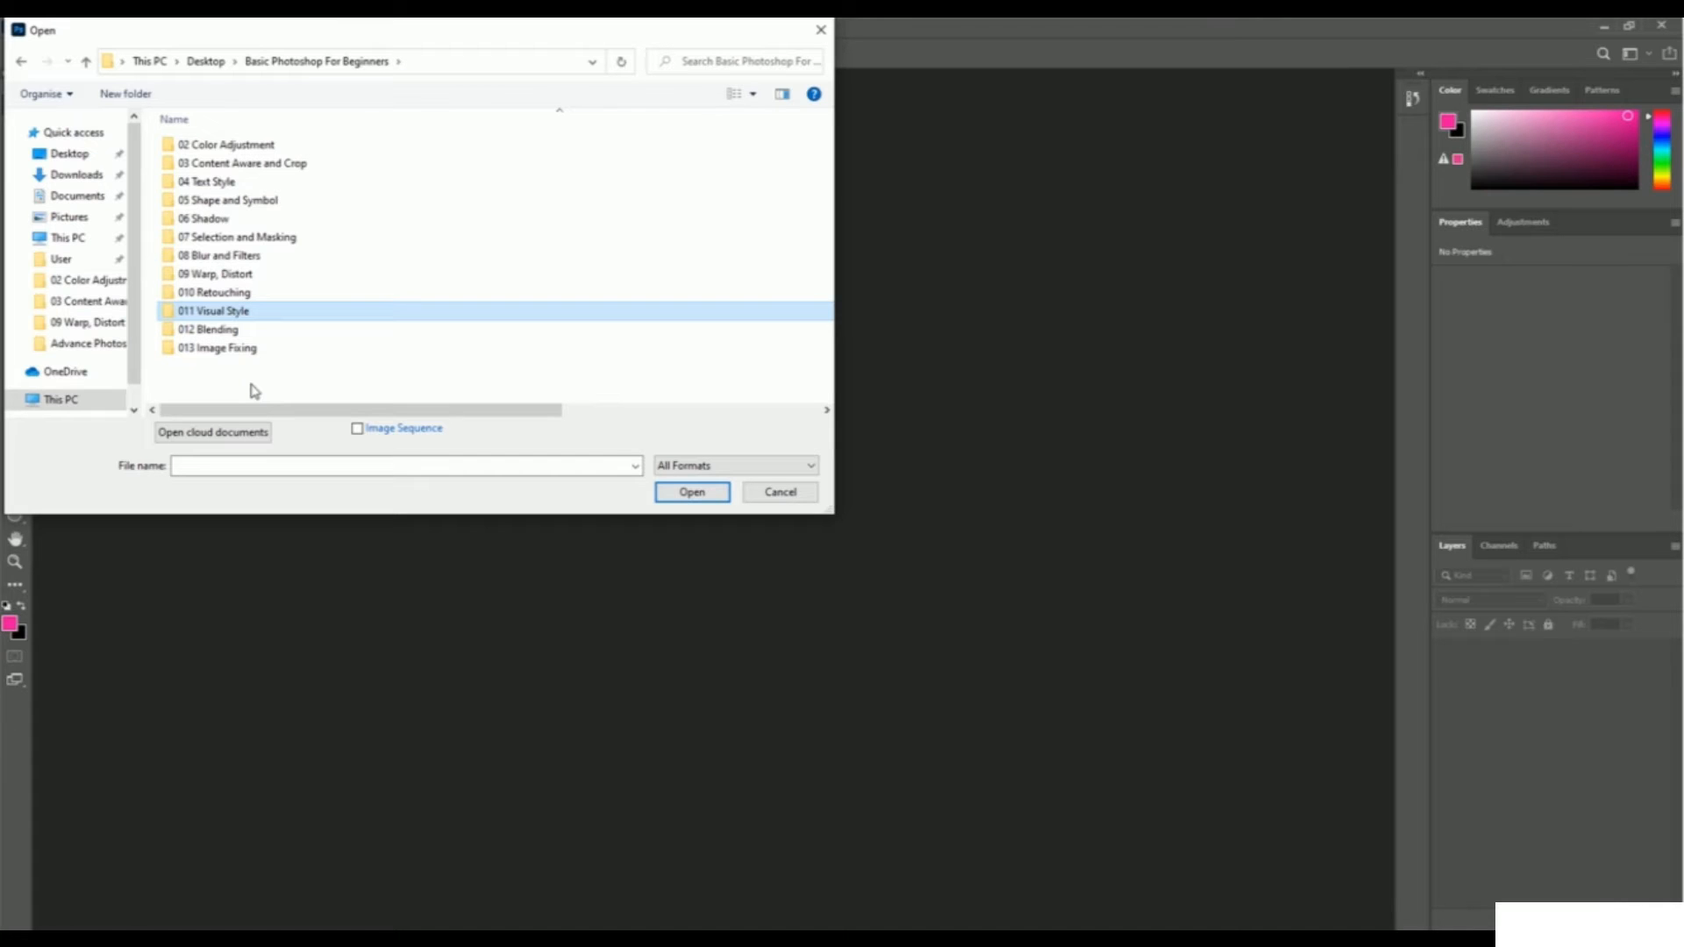
double_click(244, 314)
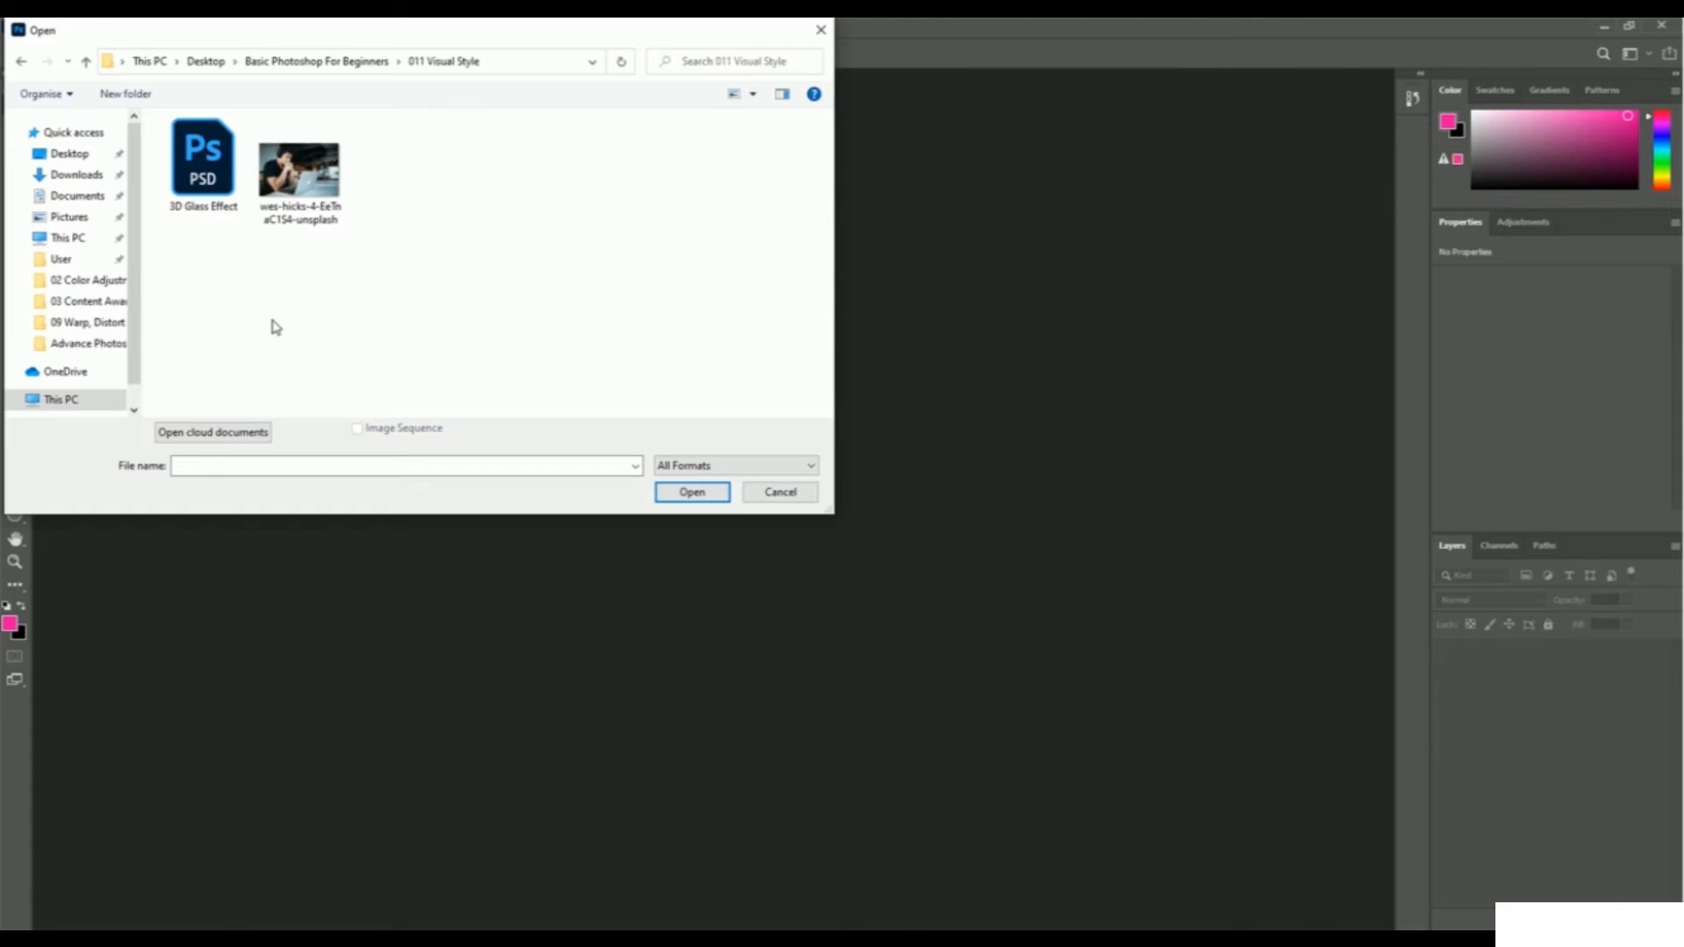
click(299, 230)
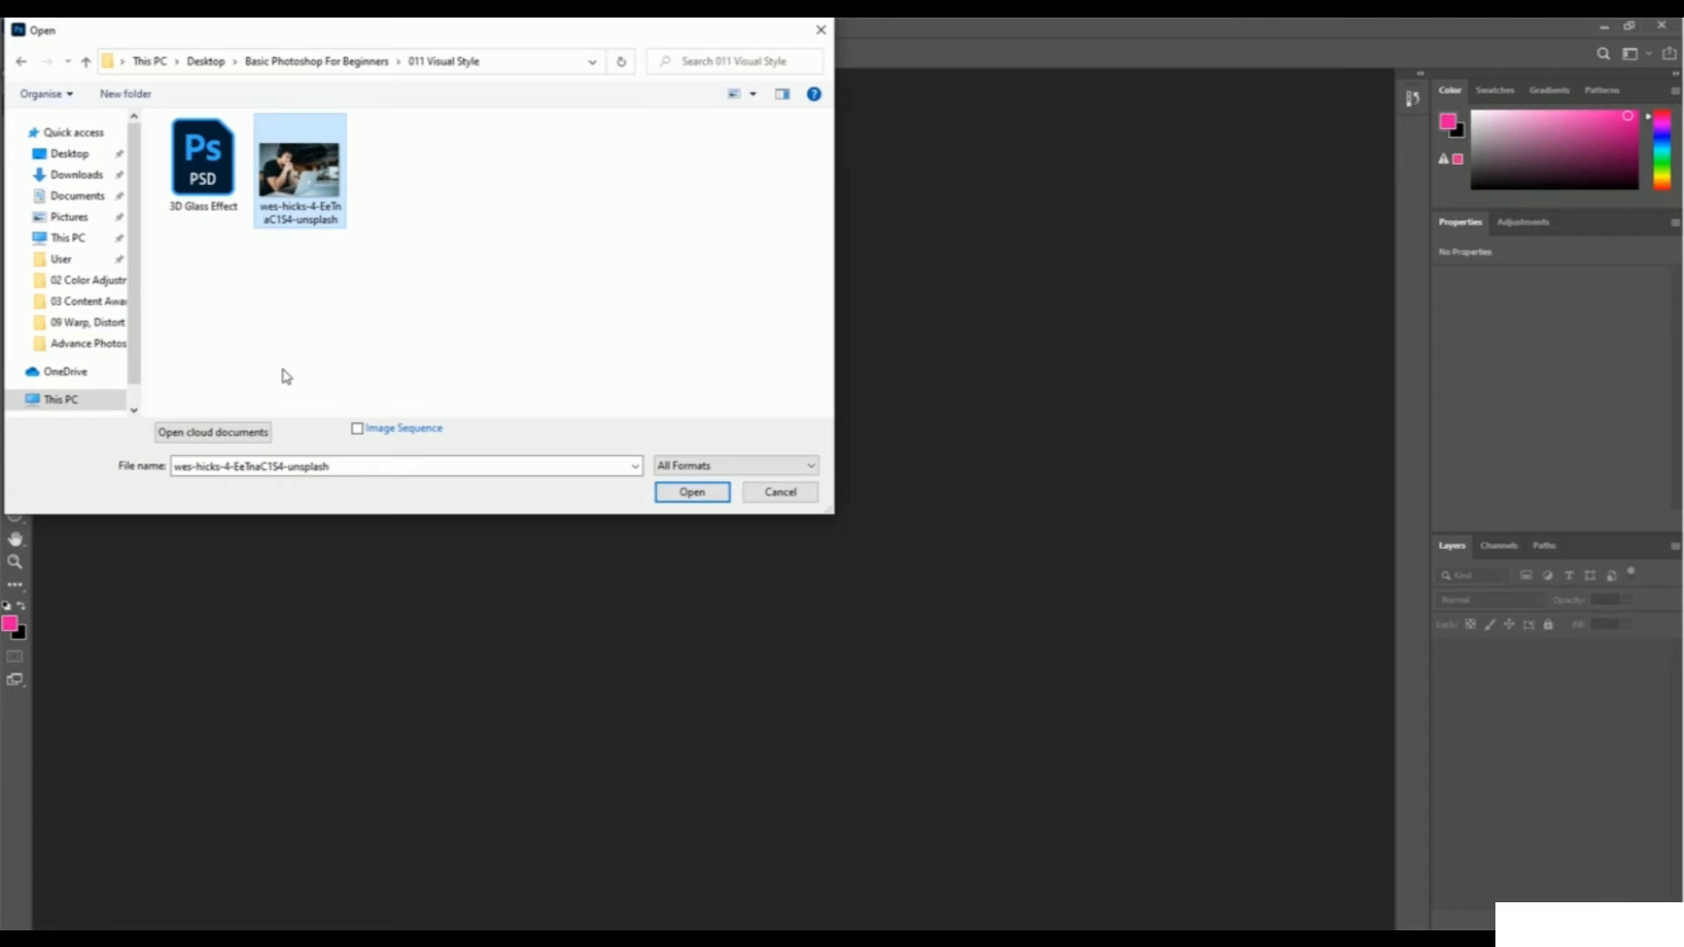
click(689, 492)
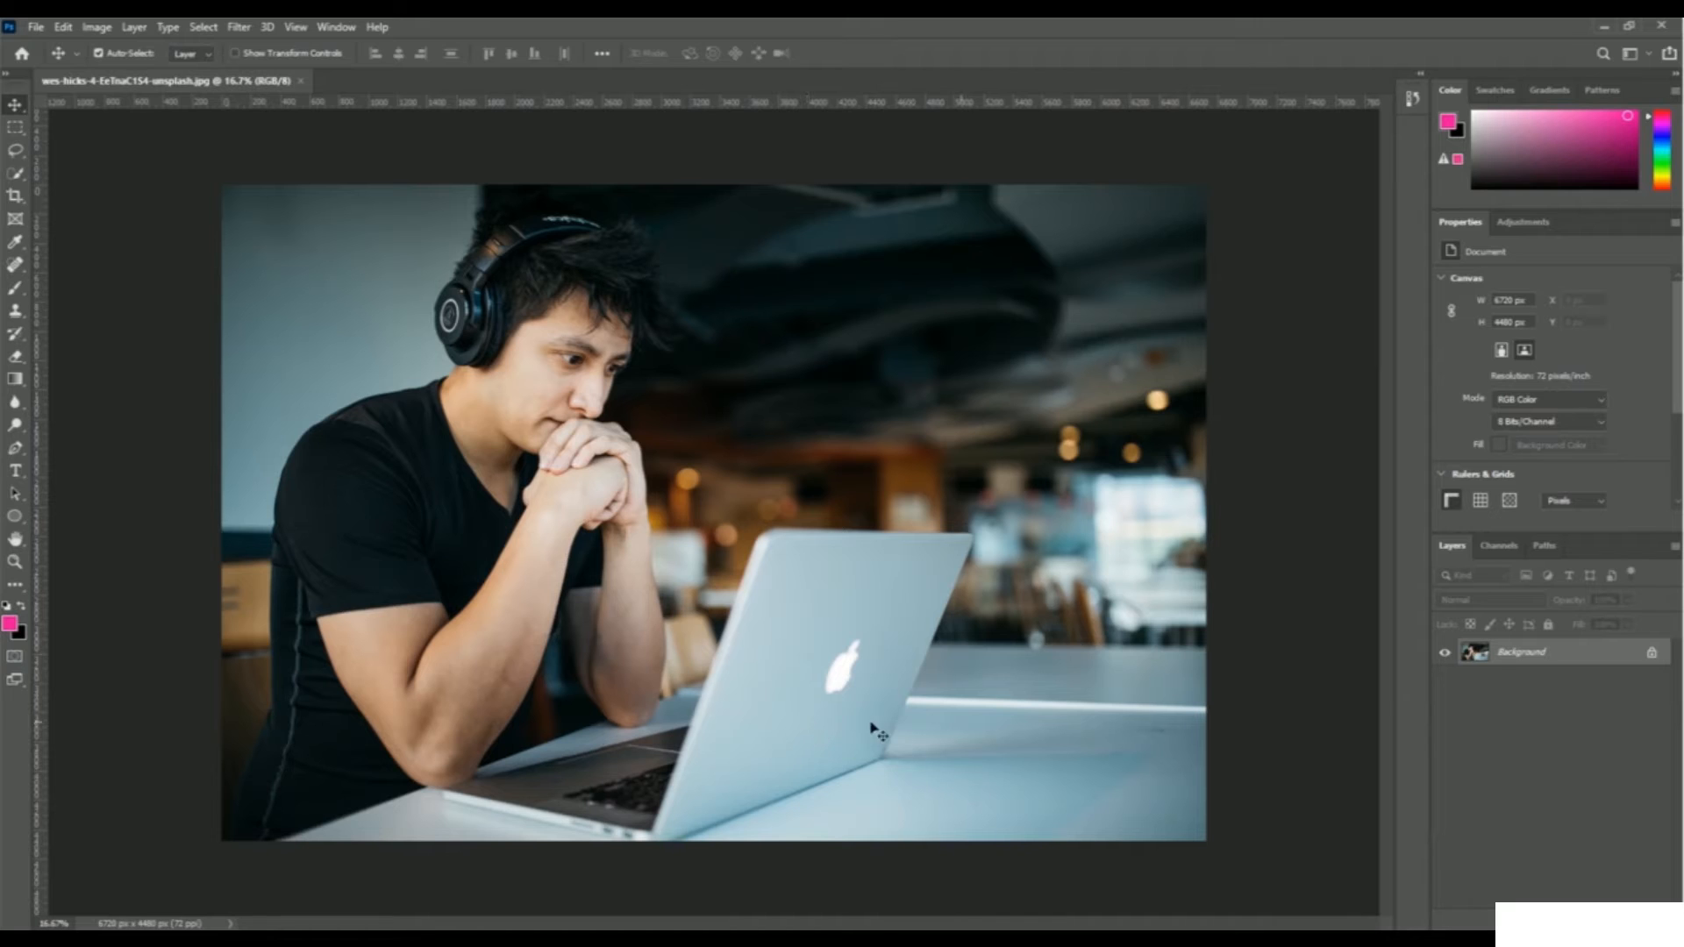
Duplicate the Background layer as a new layer named R On
right_click(1523, 657)
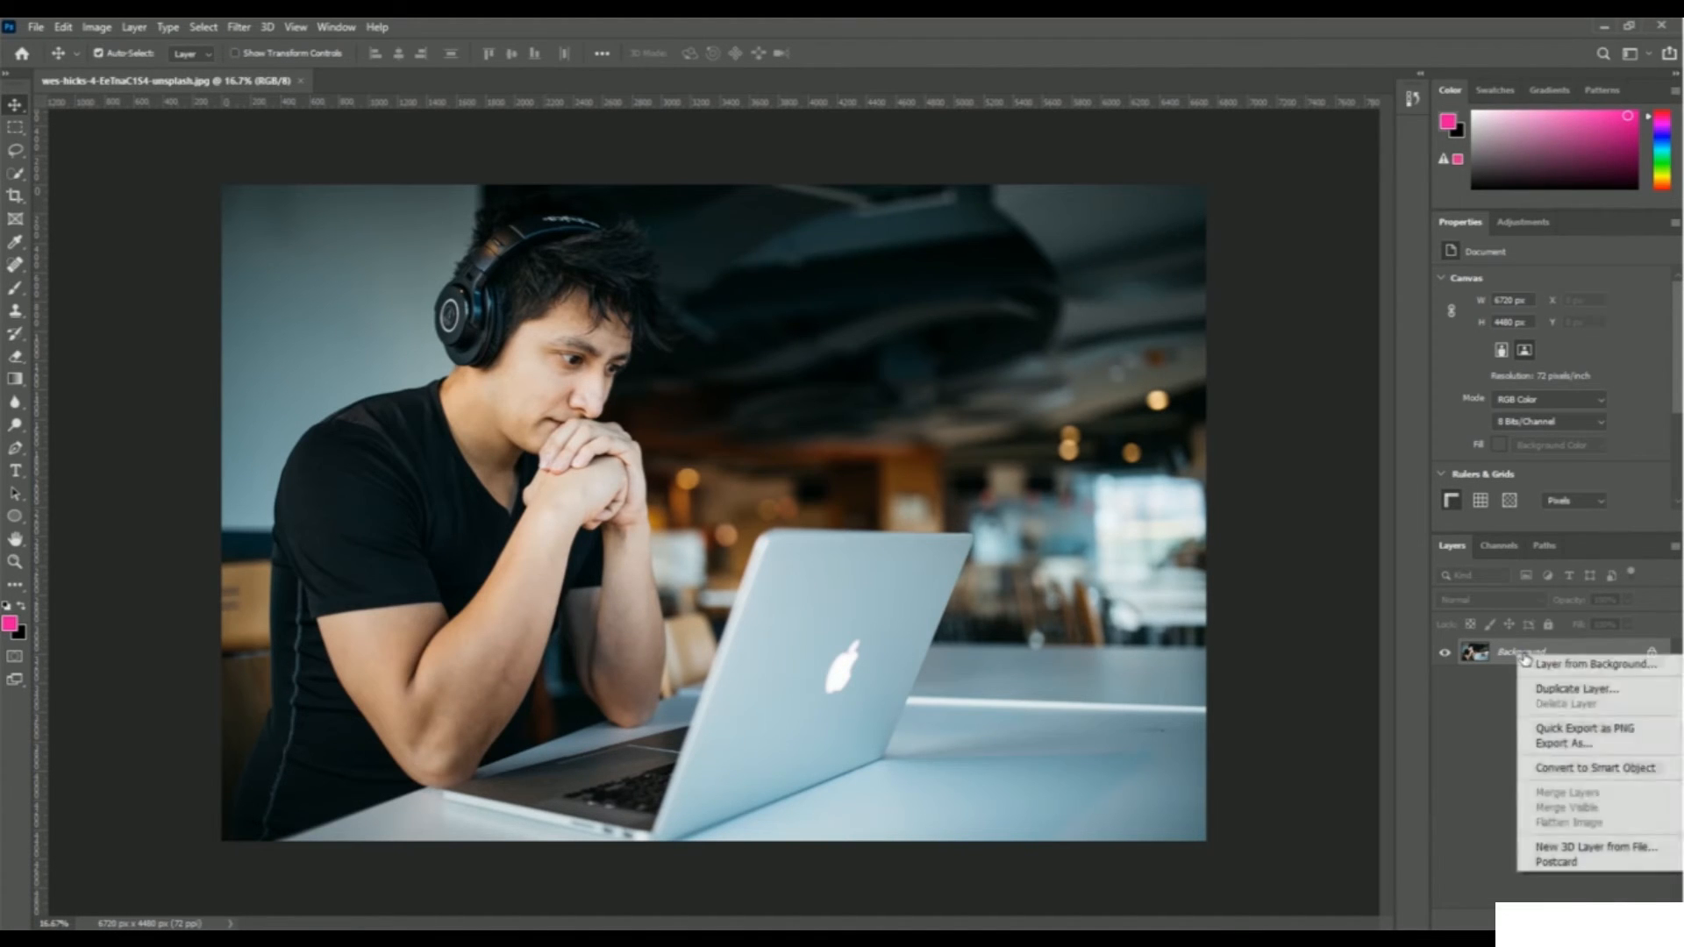
click(1579, 690)
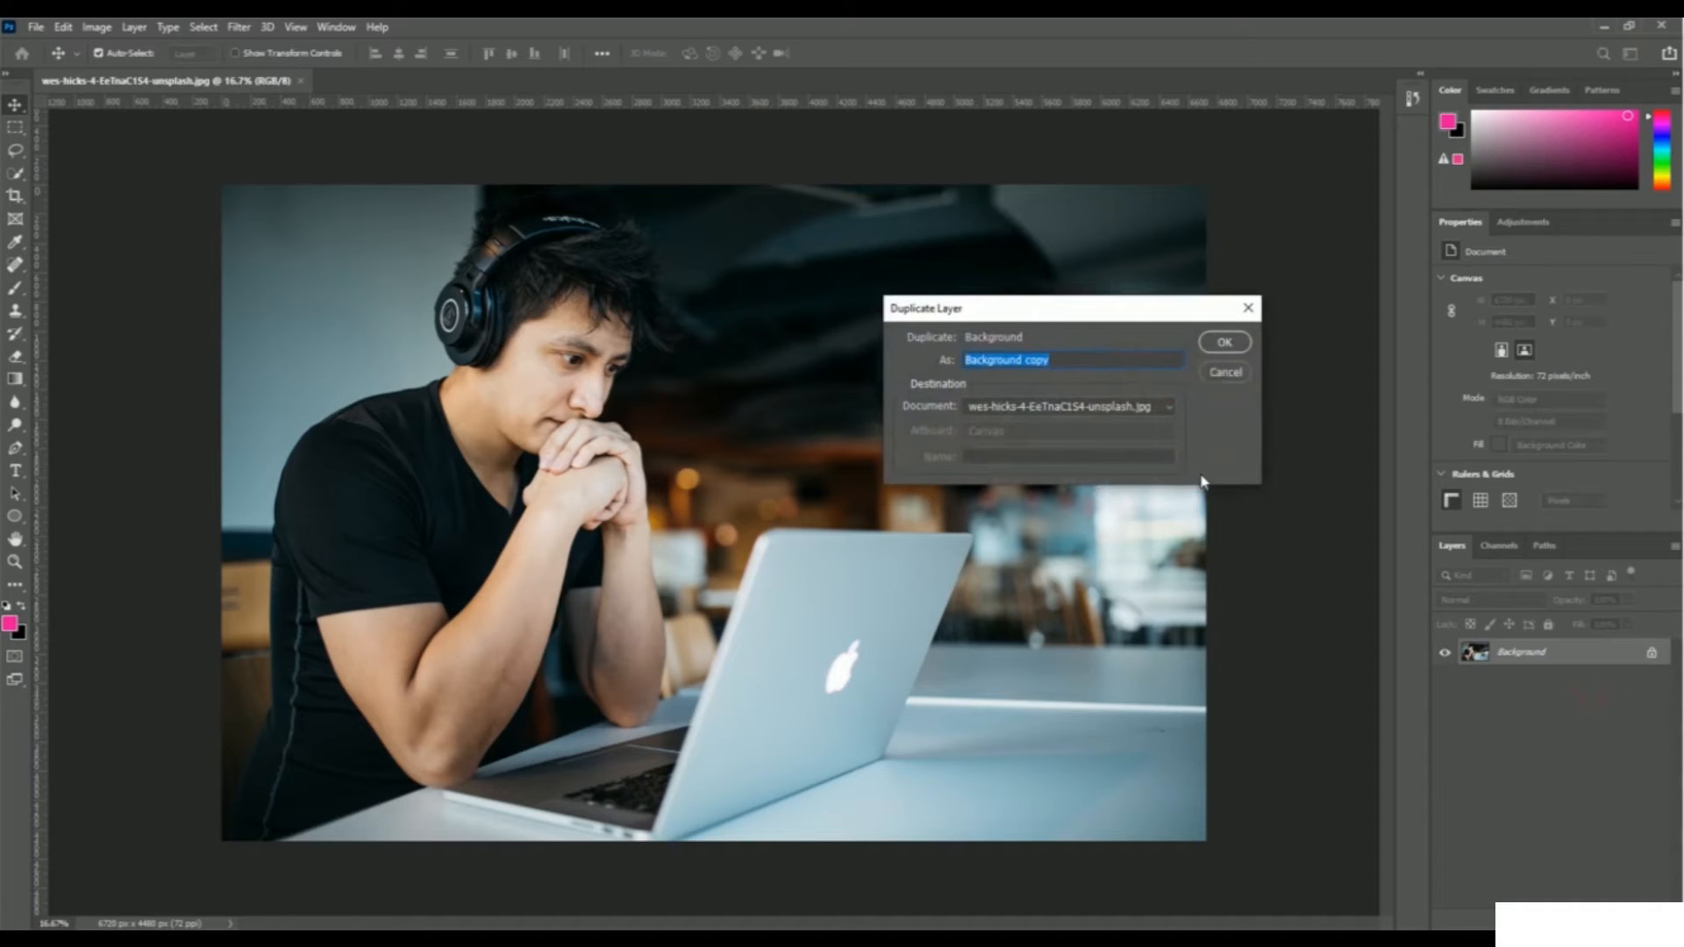
text(R On)
click(1224, 342)
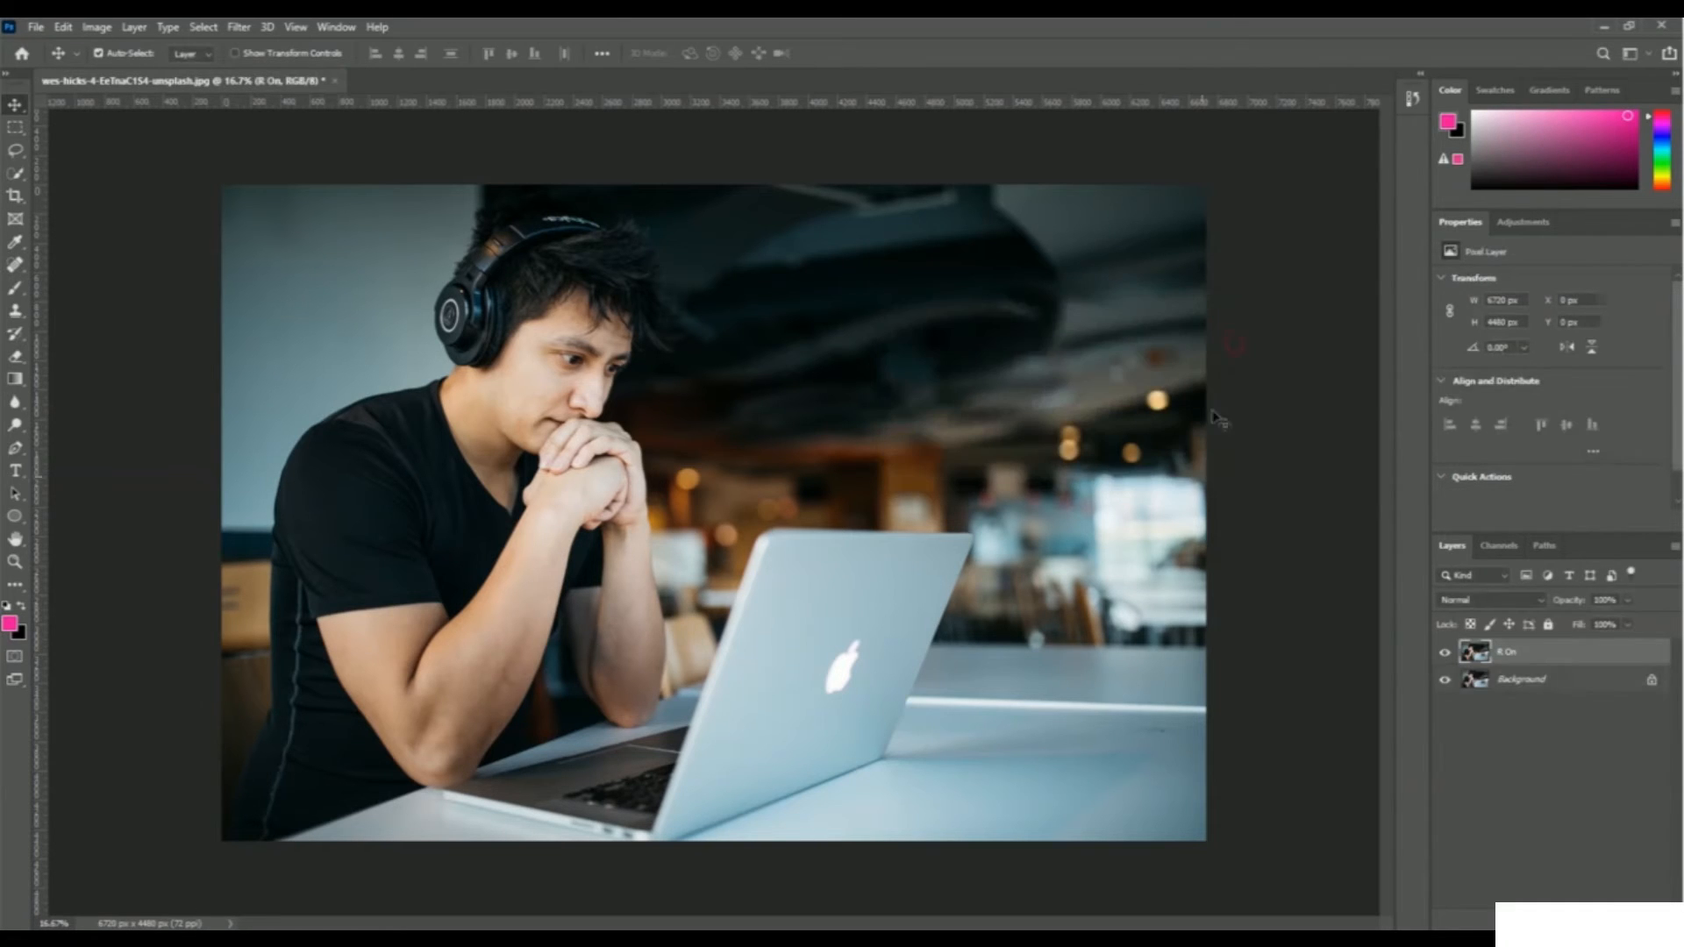
Duplicate R On as a layer named R Off, leaving R On selected
right_click(1511, 658)
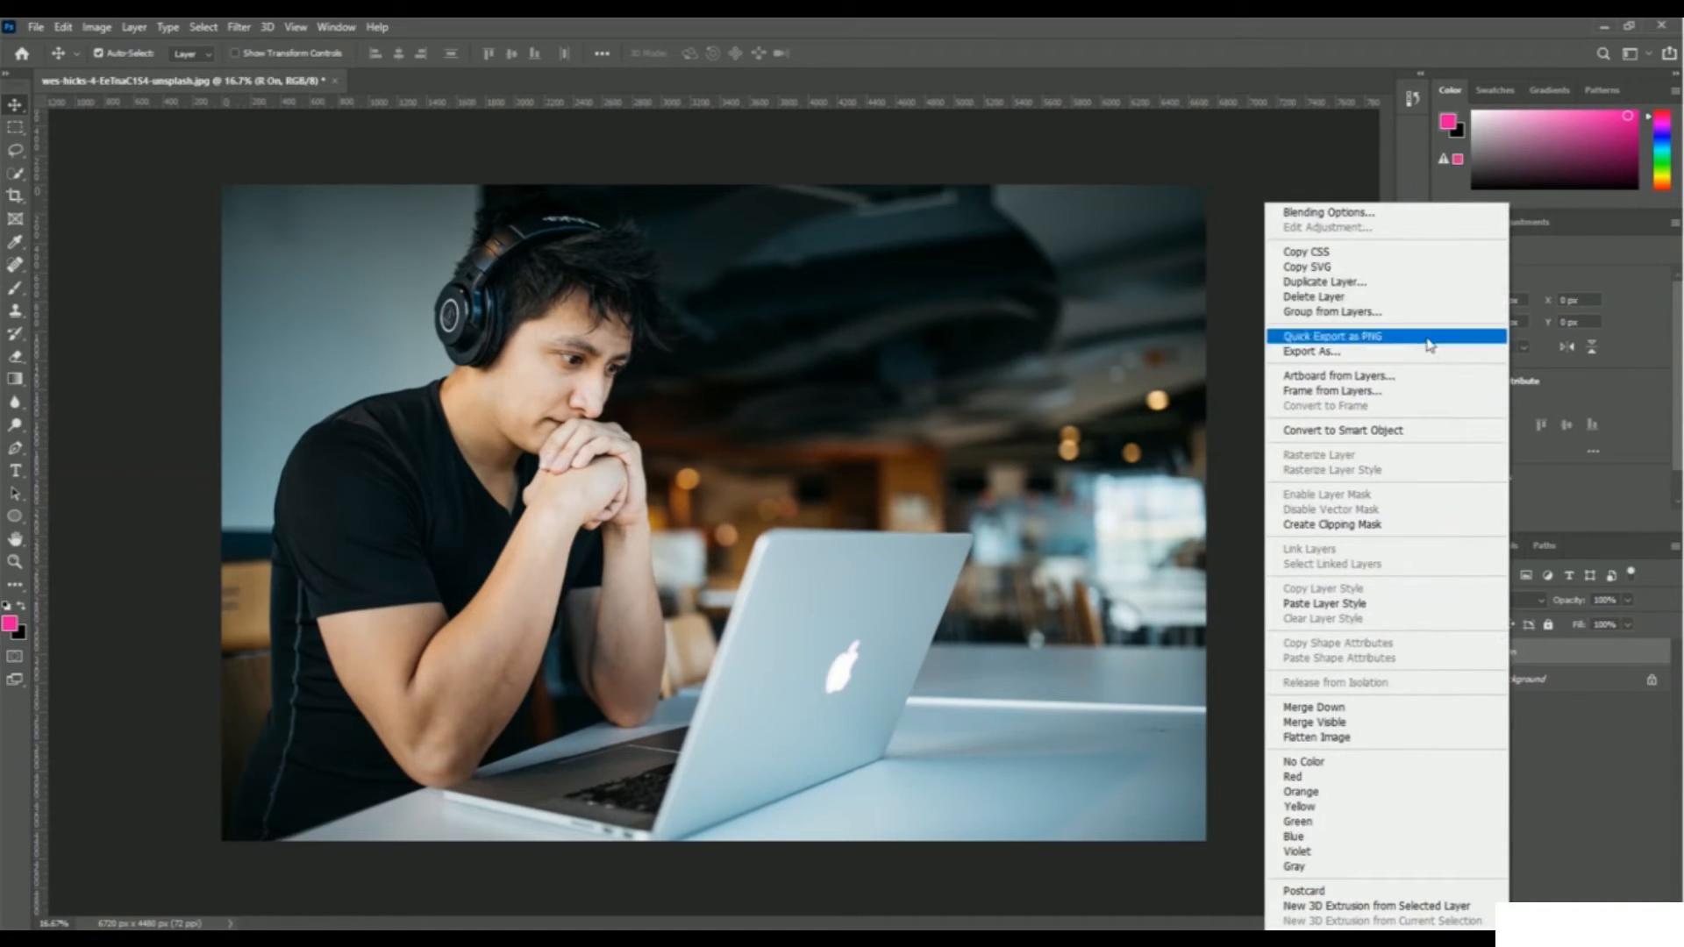
click(1419, 292)
key(Right)
key(BackSpace)
key(BackSpace)
key(BackSpace)
key(BackSpace)
key(BackSpace)
key(BackSpace)
text(ff)
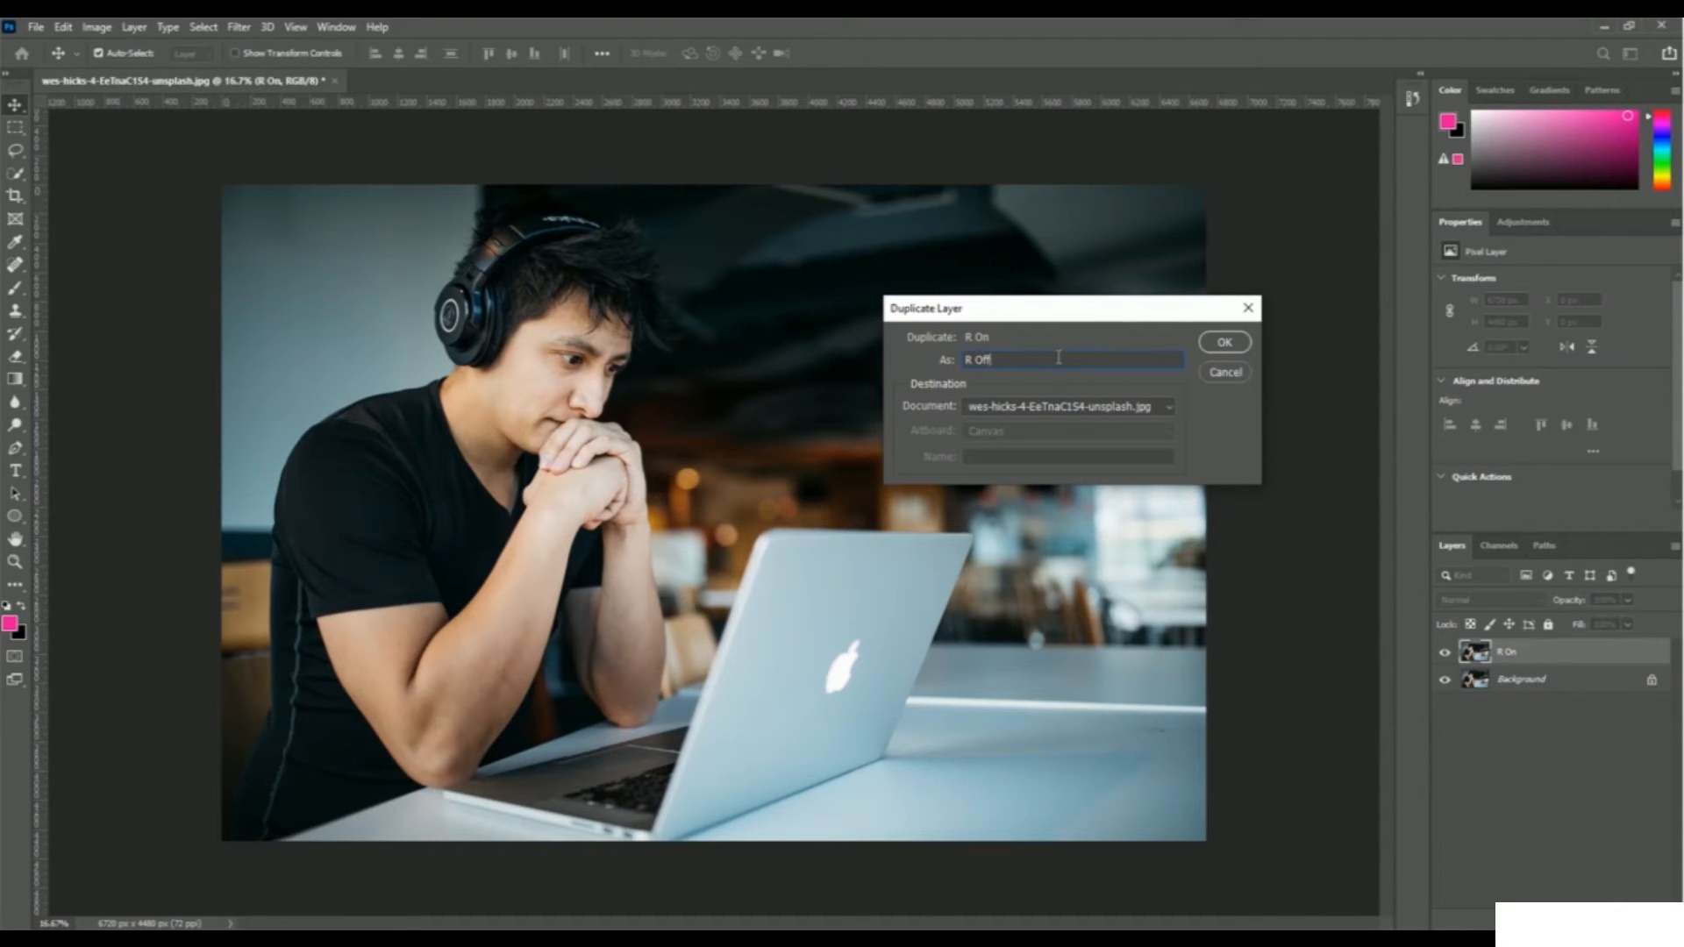
click(1235, 349)
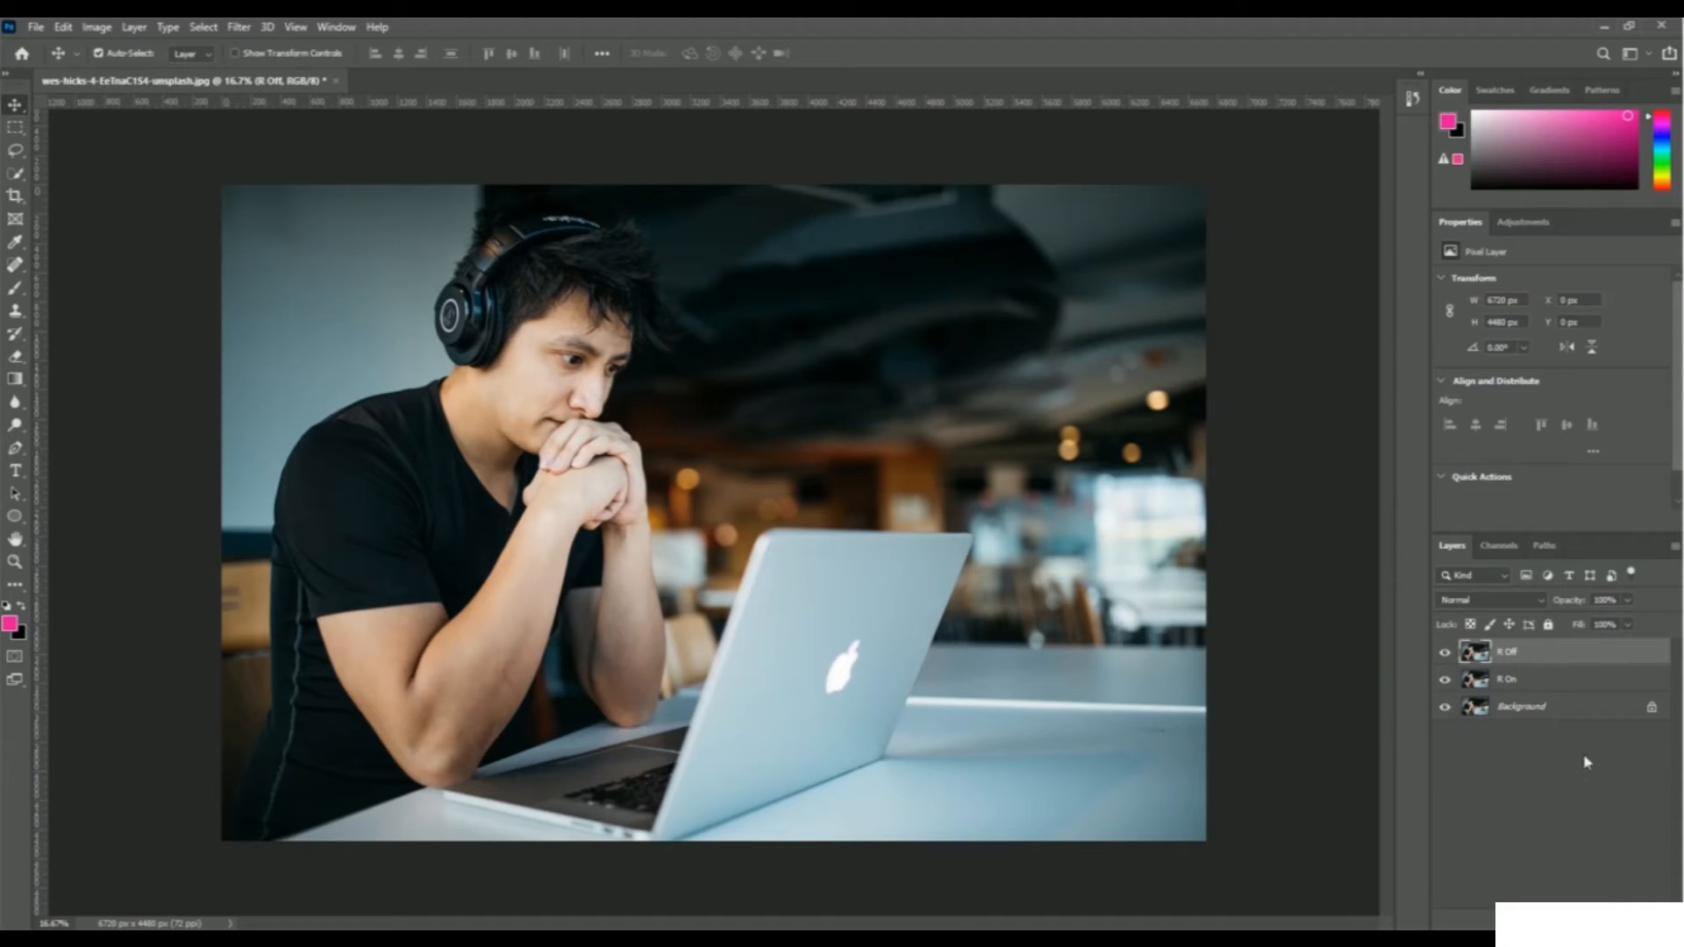
click(1513, 692)
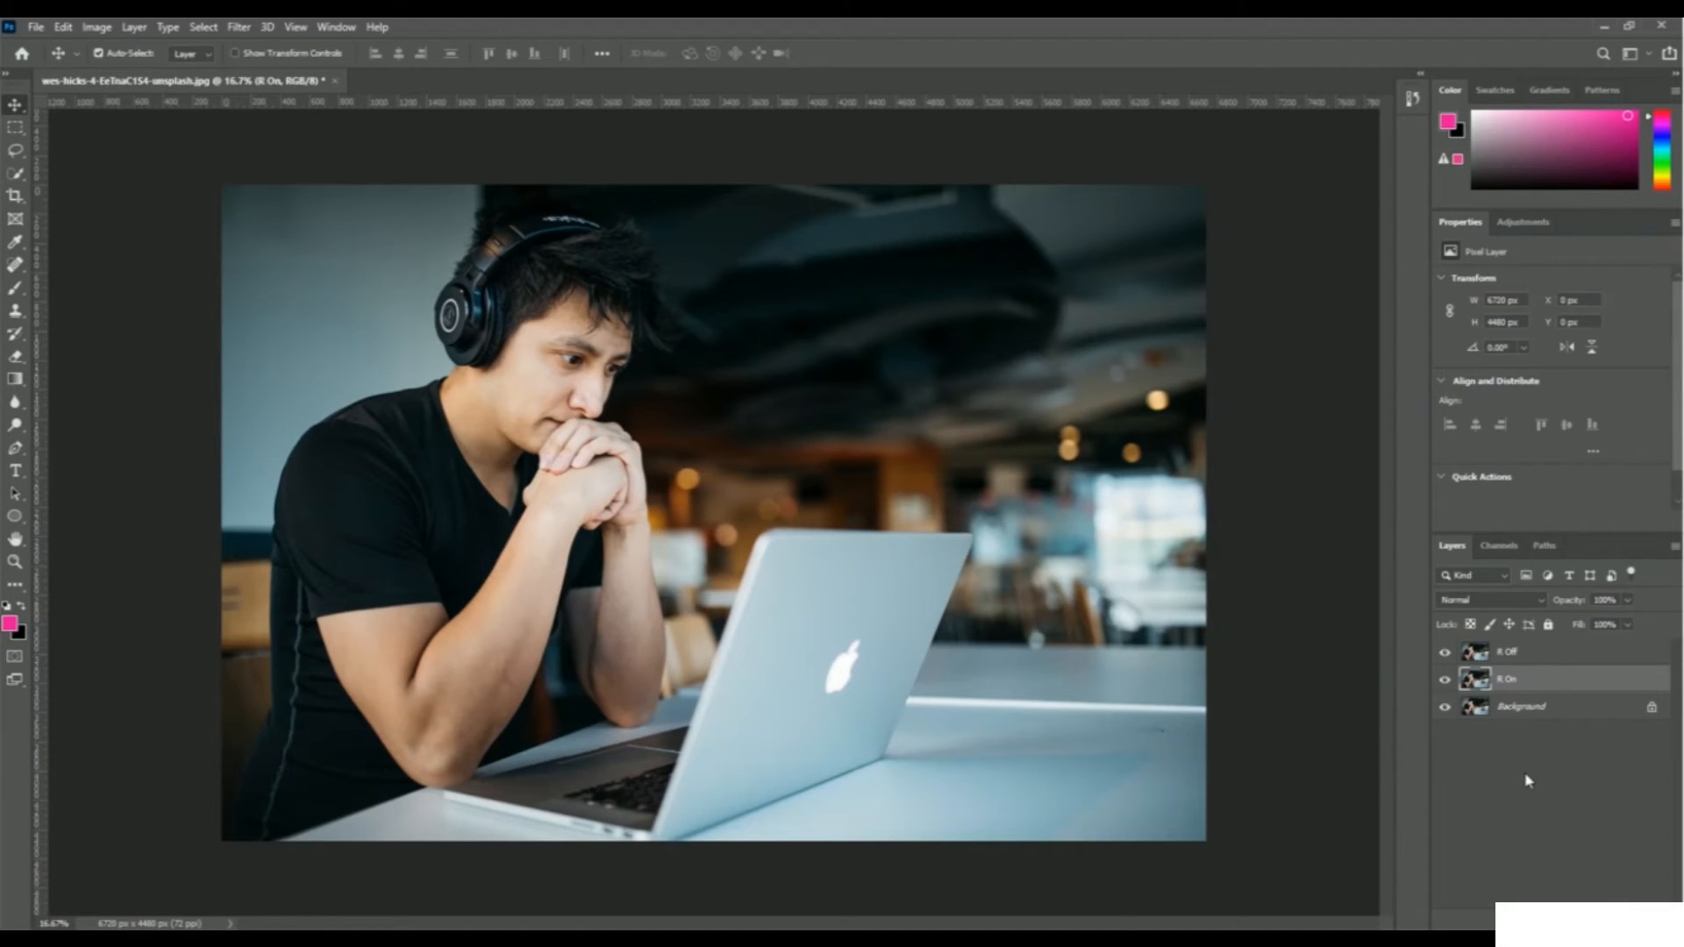
Restrict R On's advanced blending to the red channel only, unchecking G and B
right_click(1516, 684)
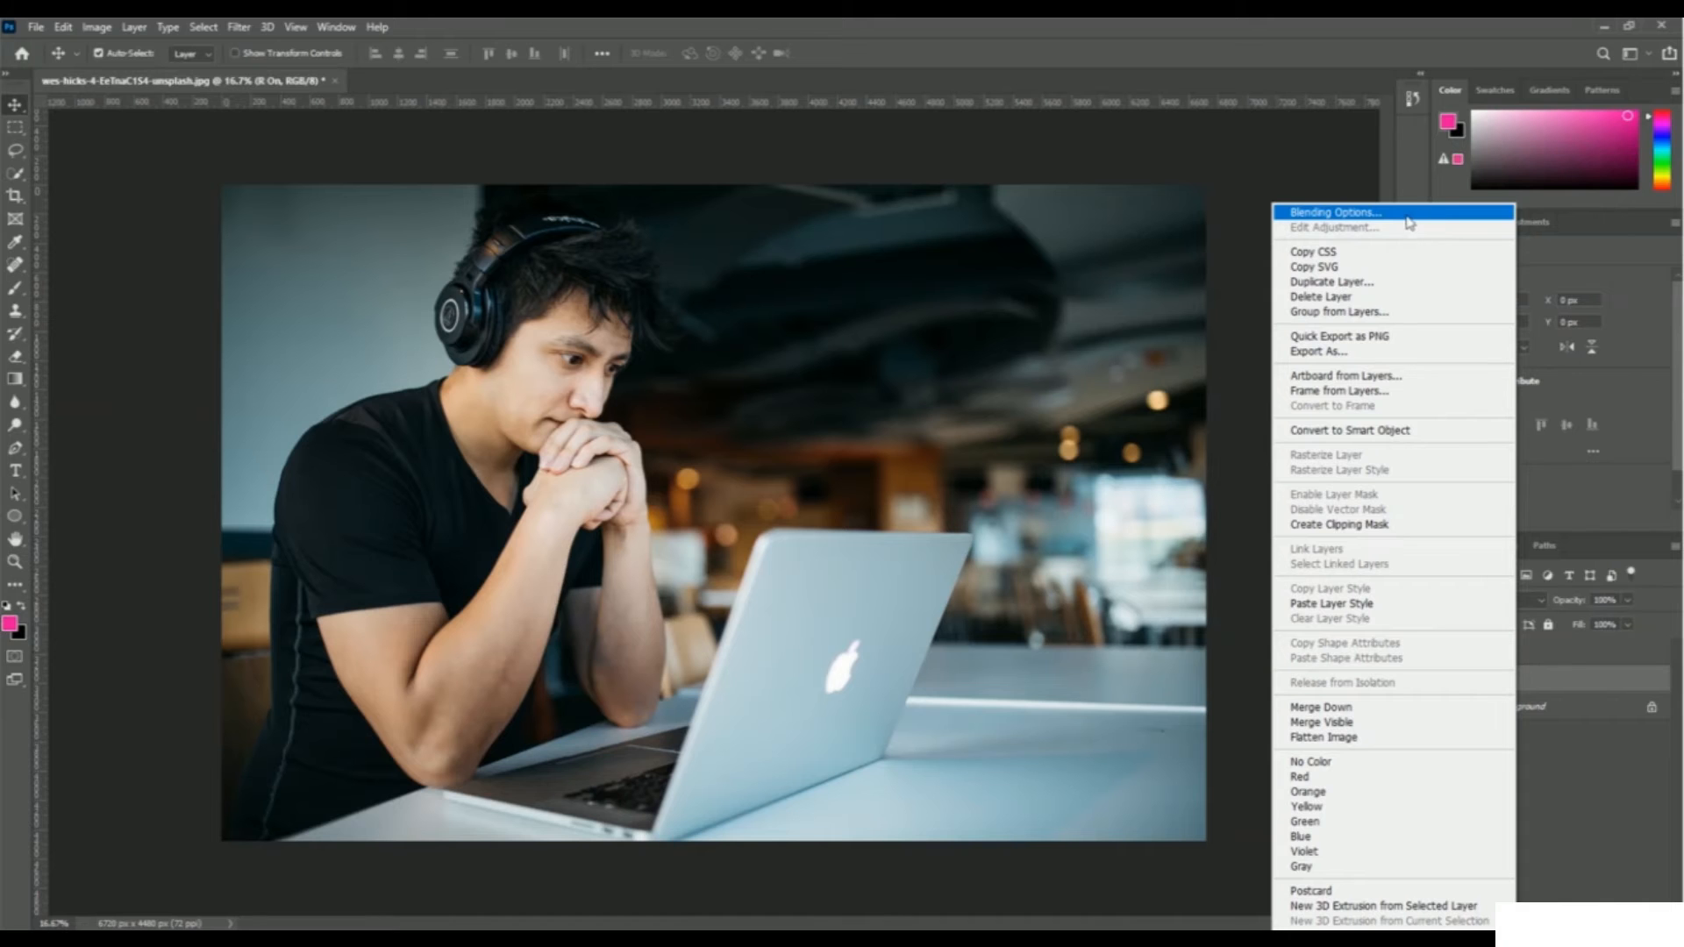
click(1414, 216)
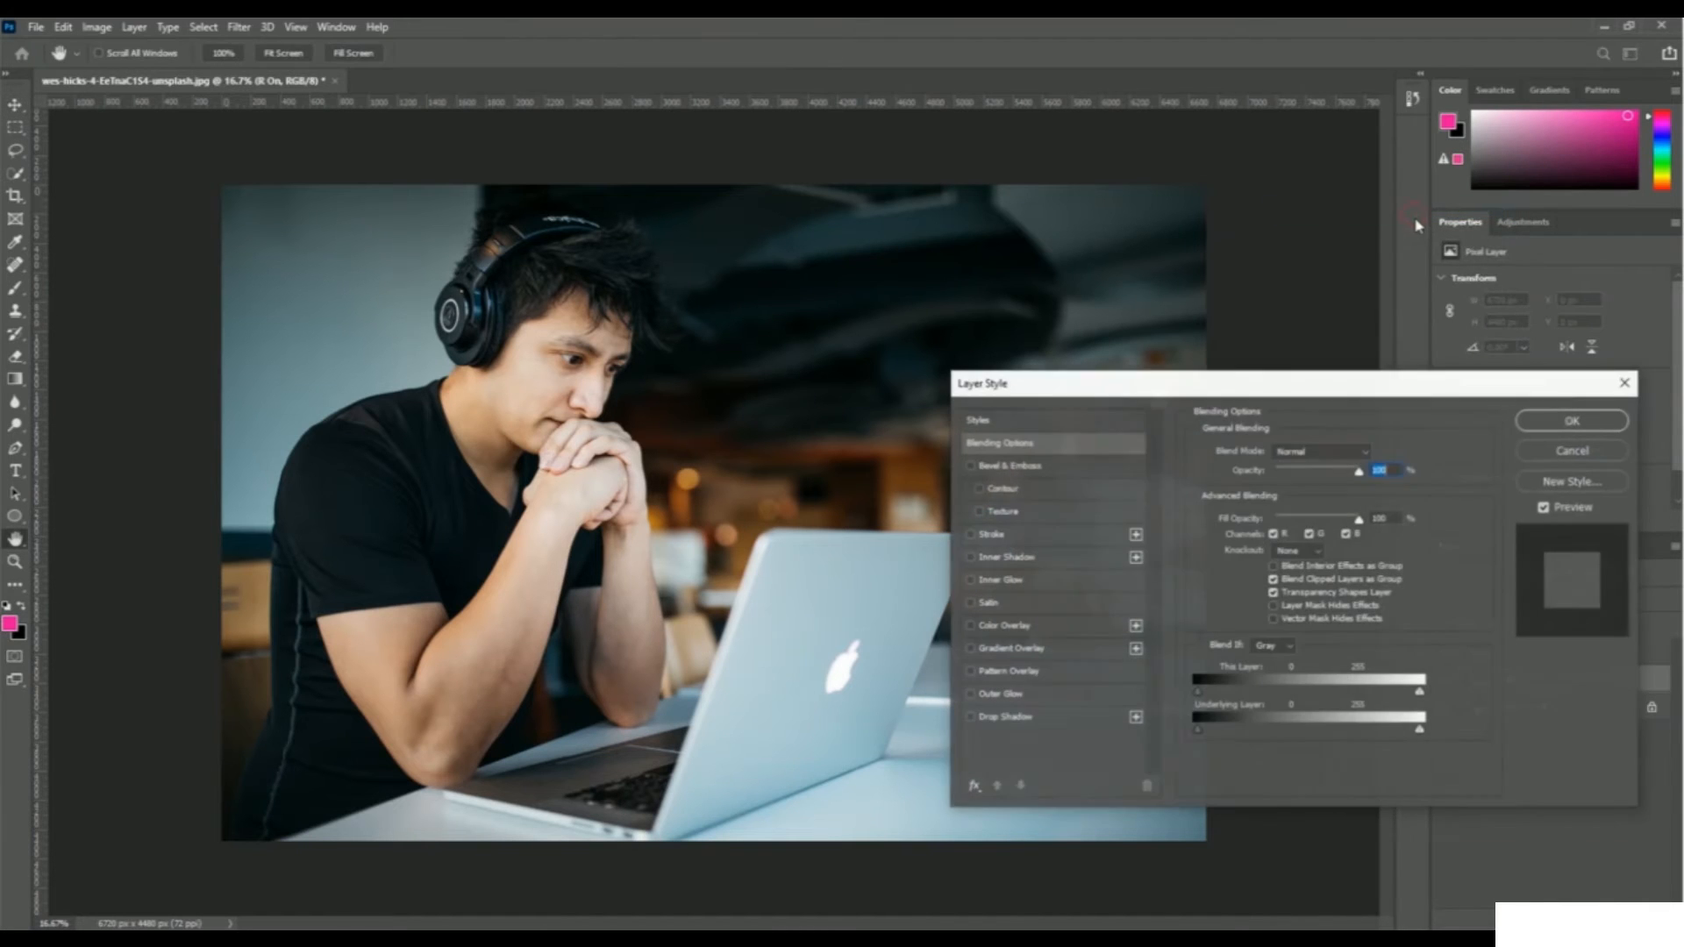
drag(1297, 384, 1096, 226)
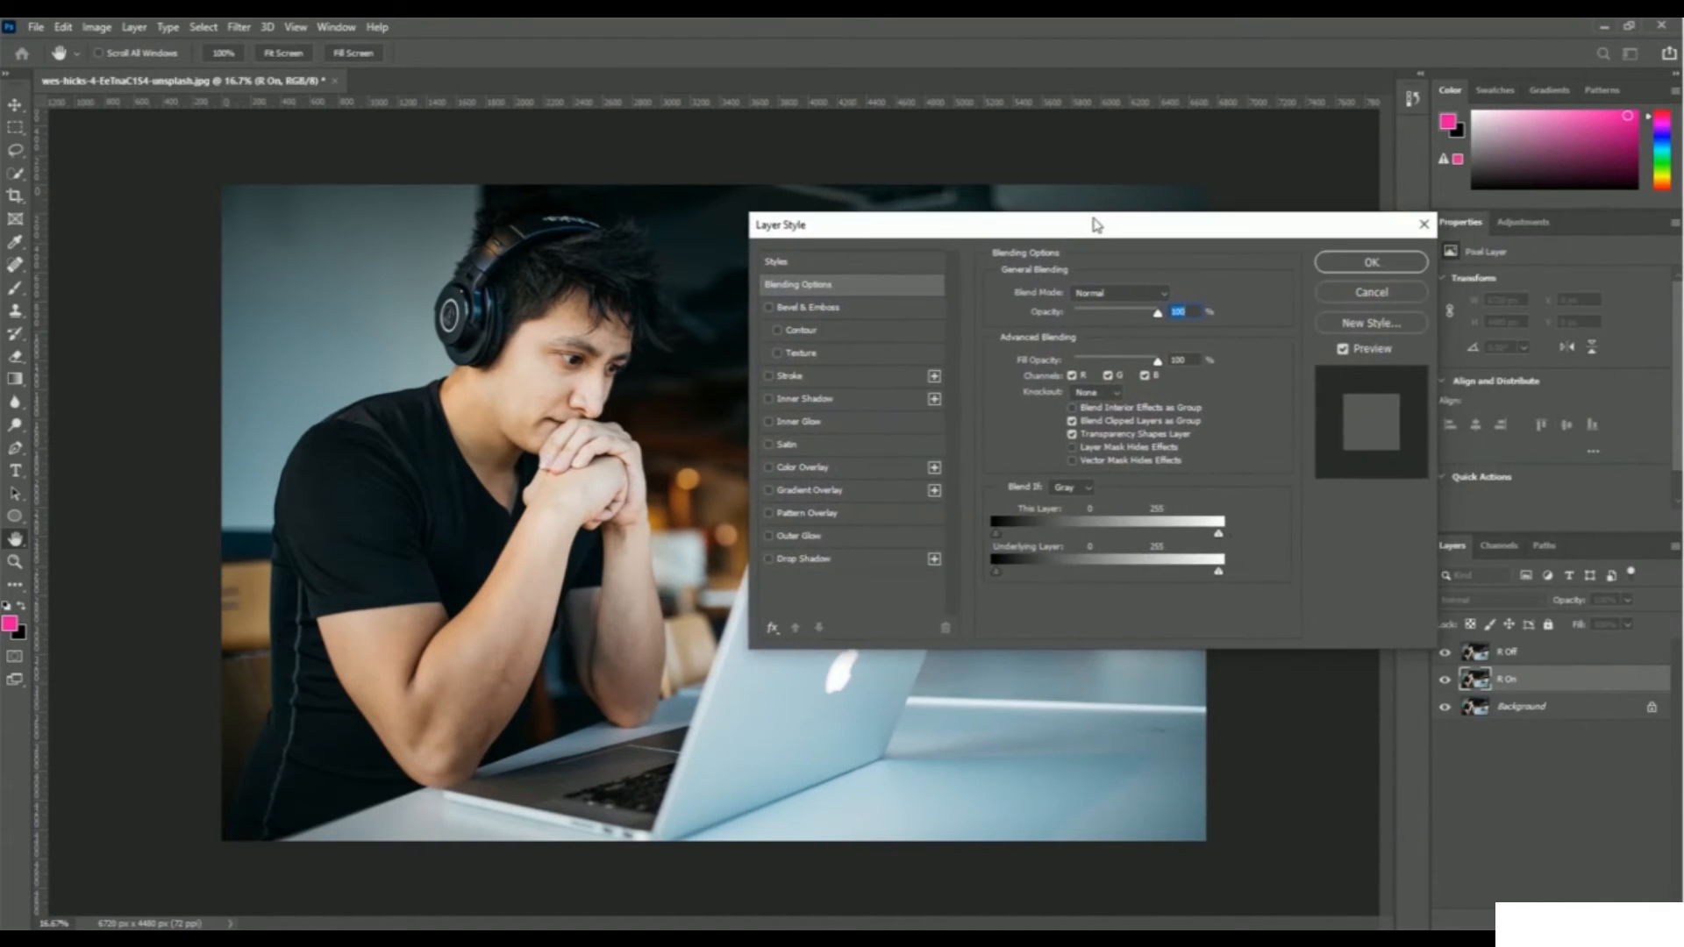
click(1110, 378)
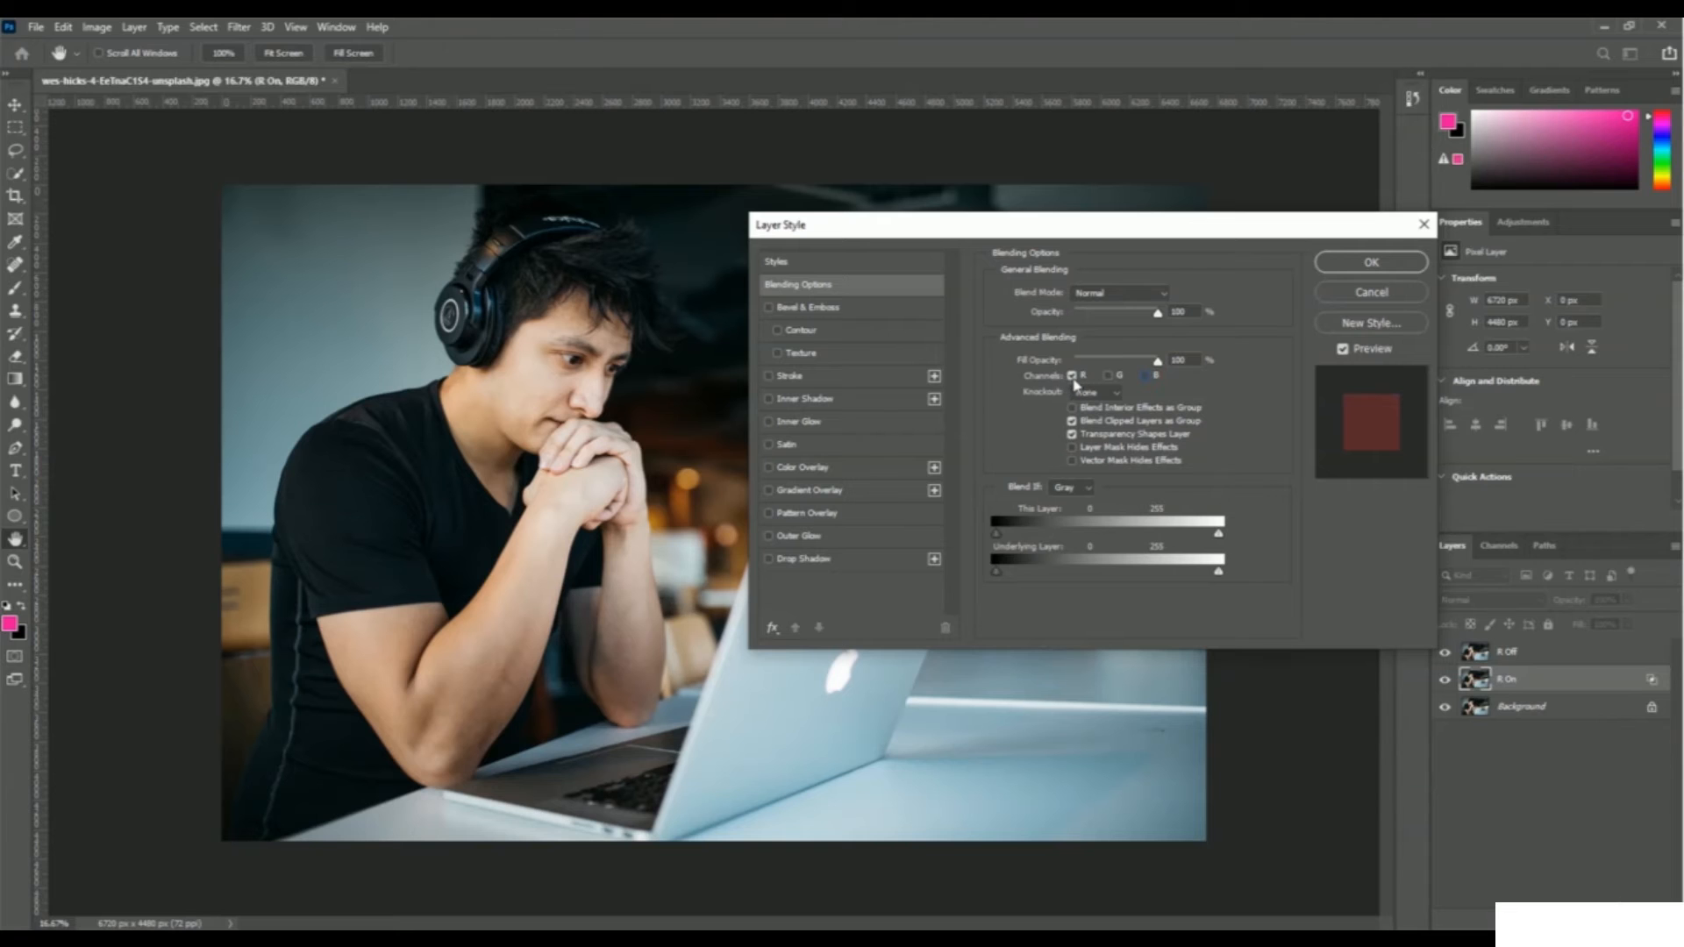
click(1370, 263)
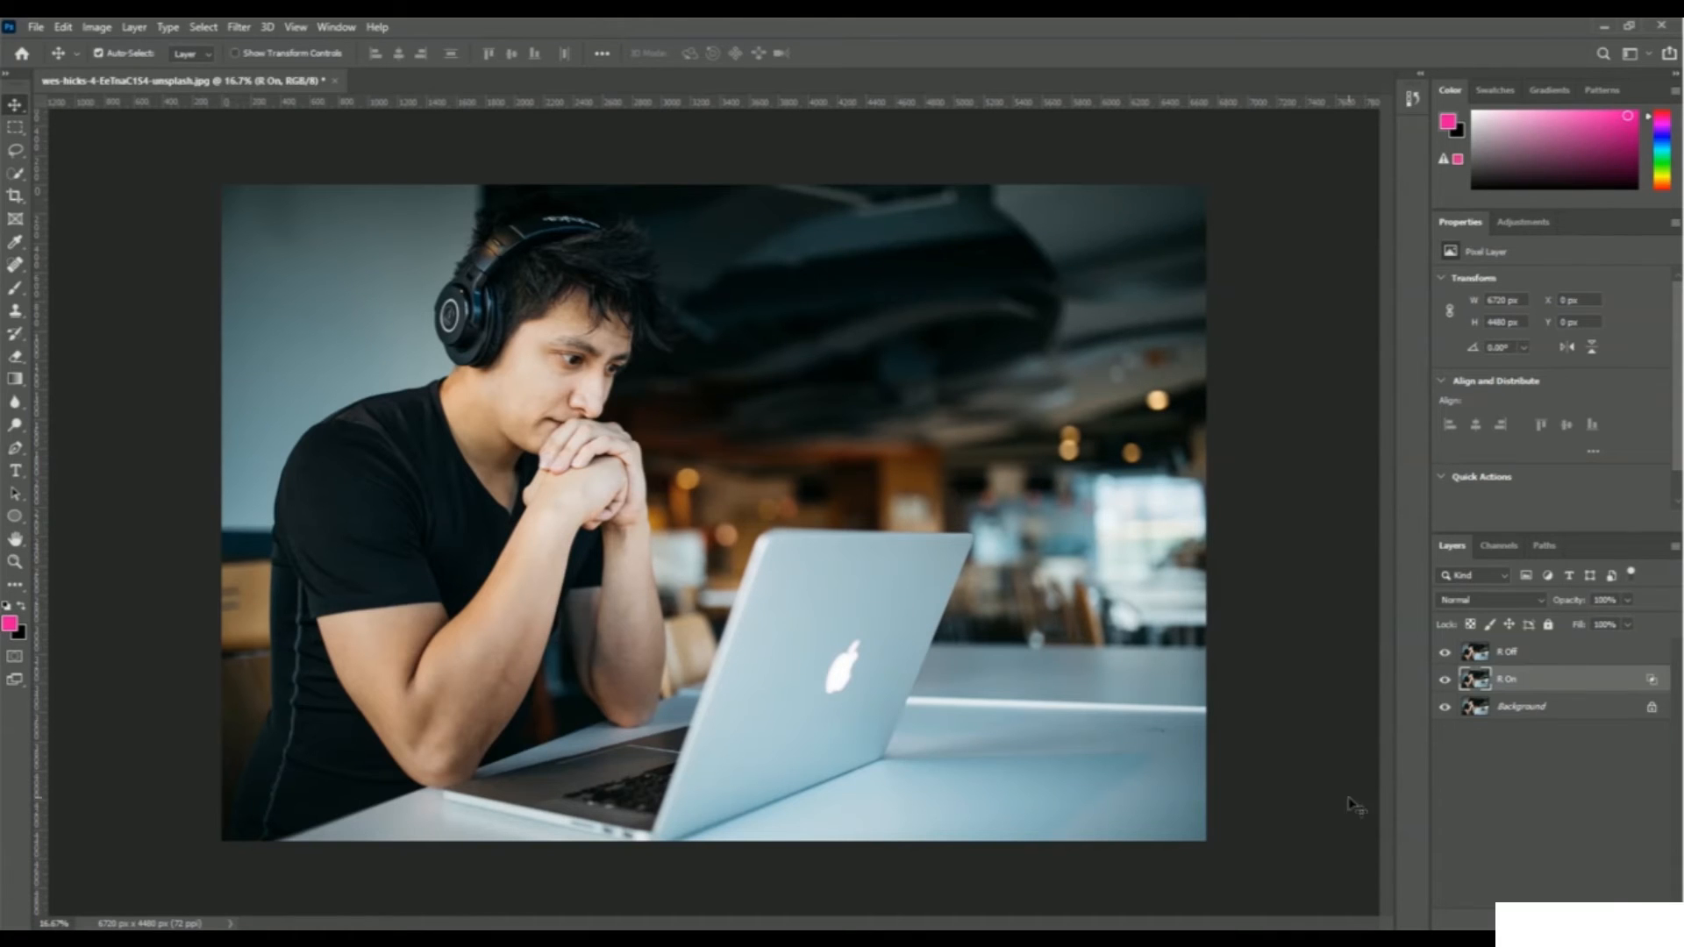
click(1537, 662)
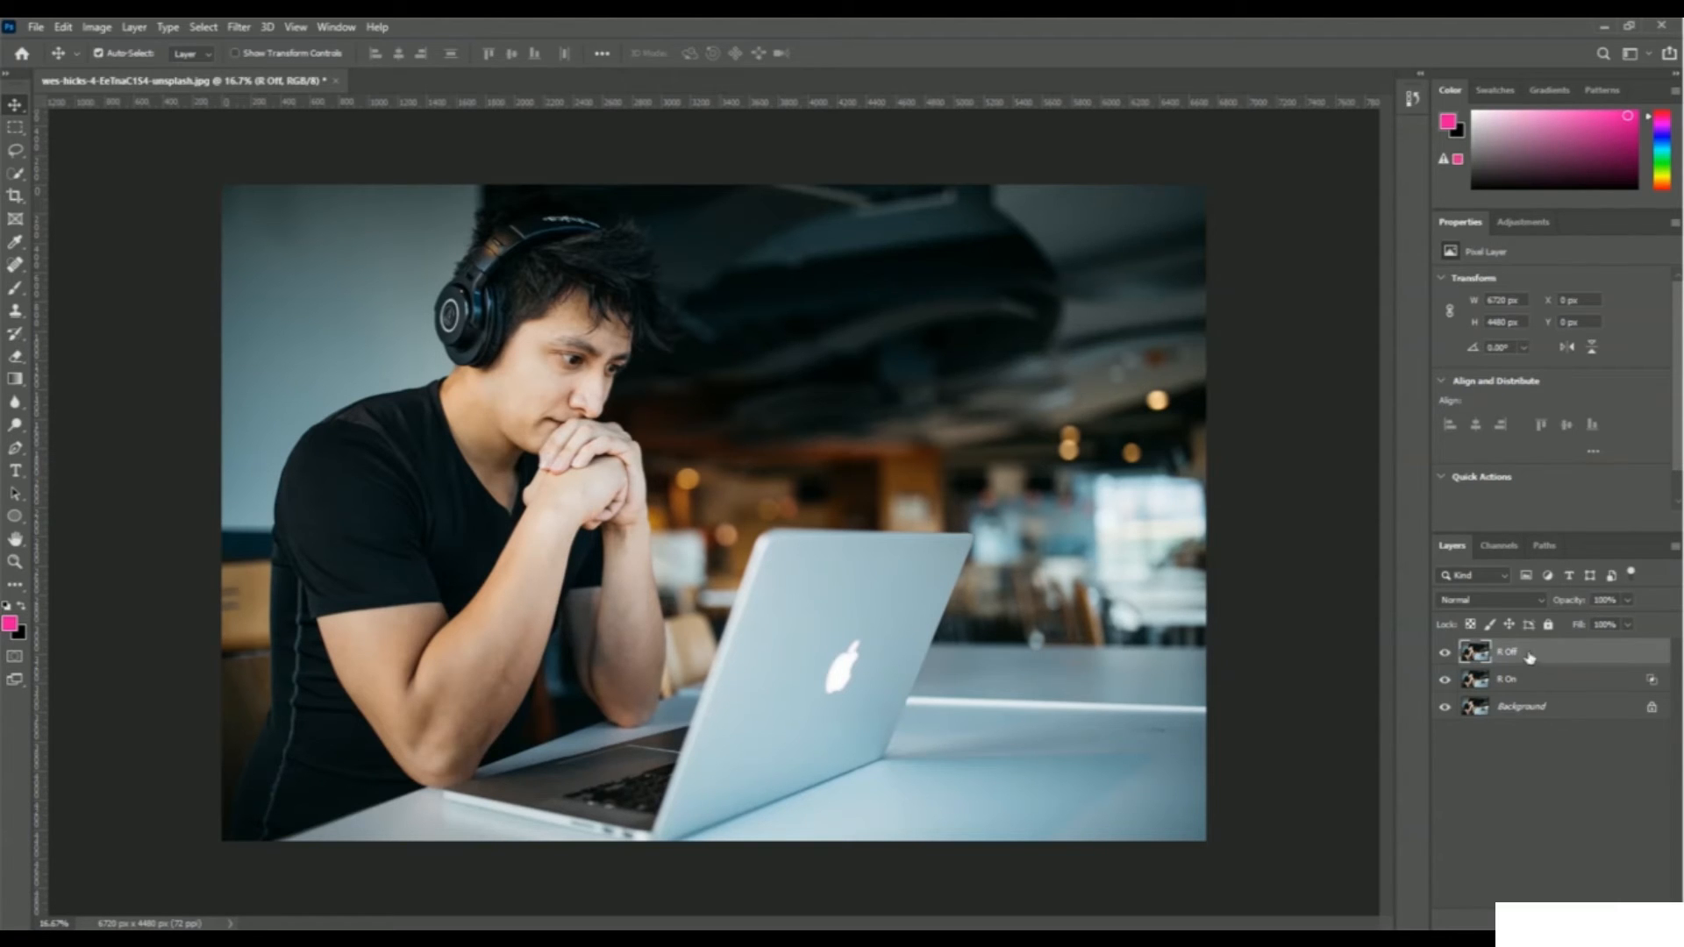
Exclude the red channel from R Off's advanced blending, keeping green and blue
right_click(1528, 658)
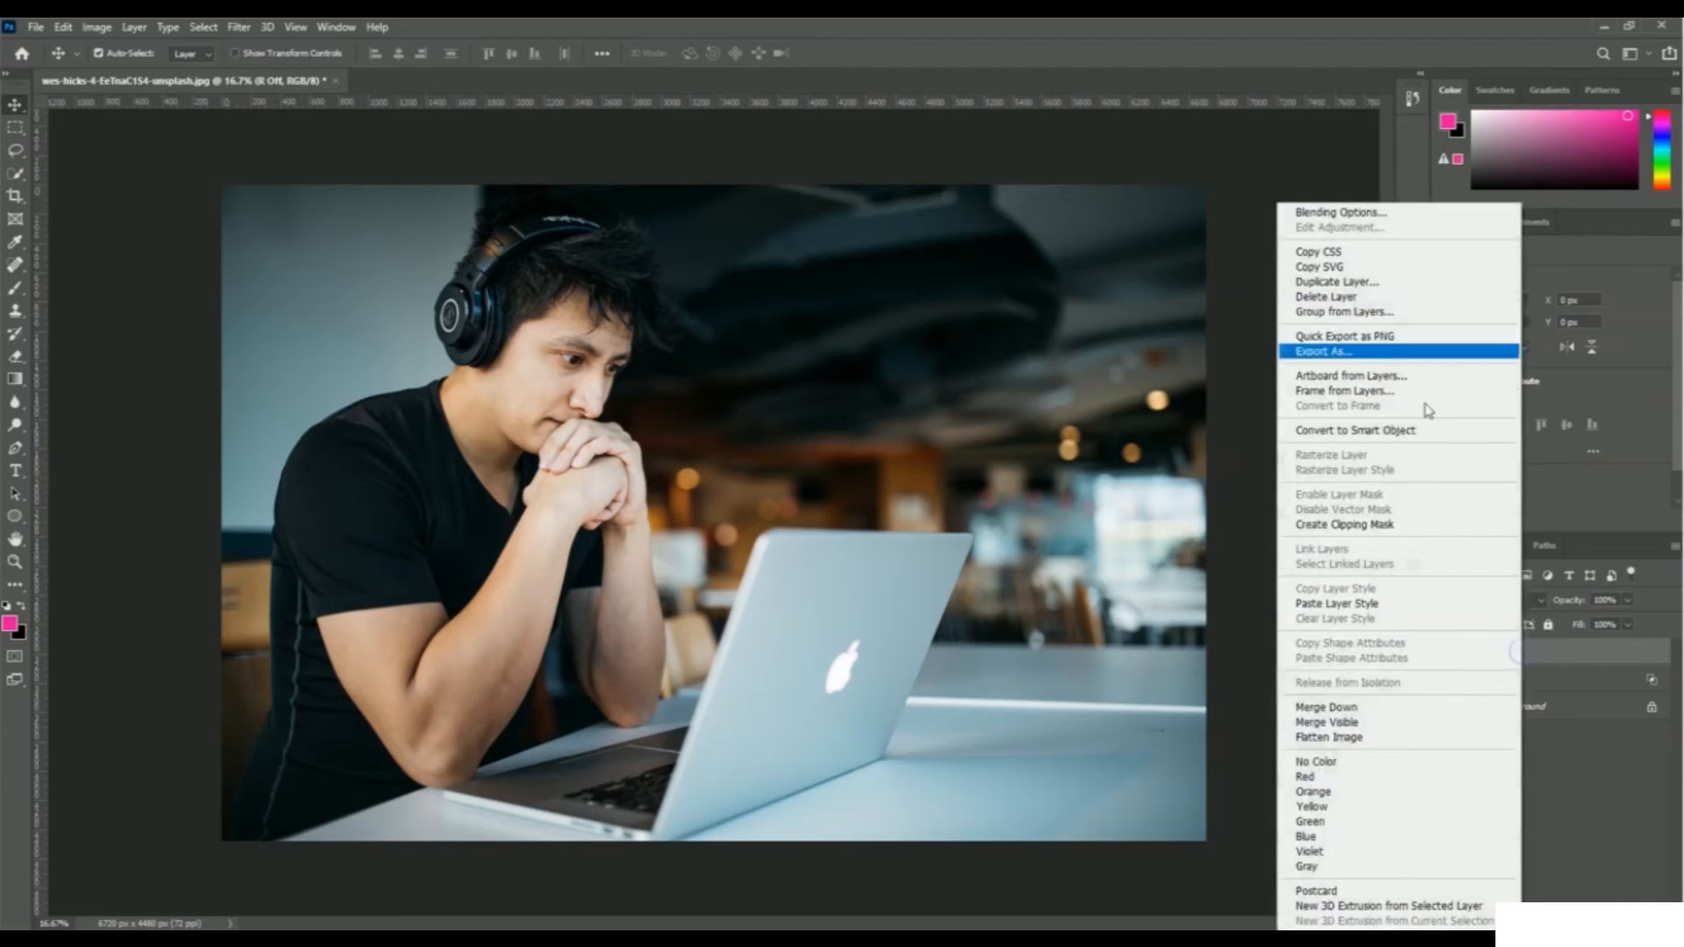
click(1422, 216)
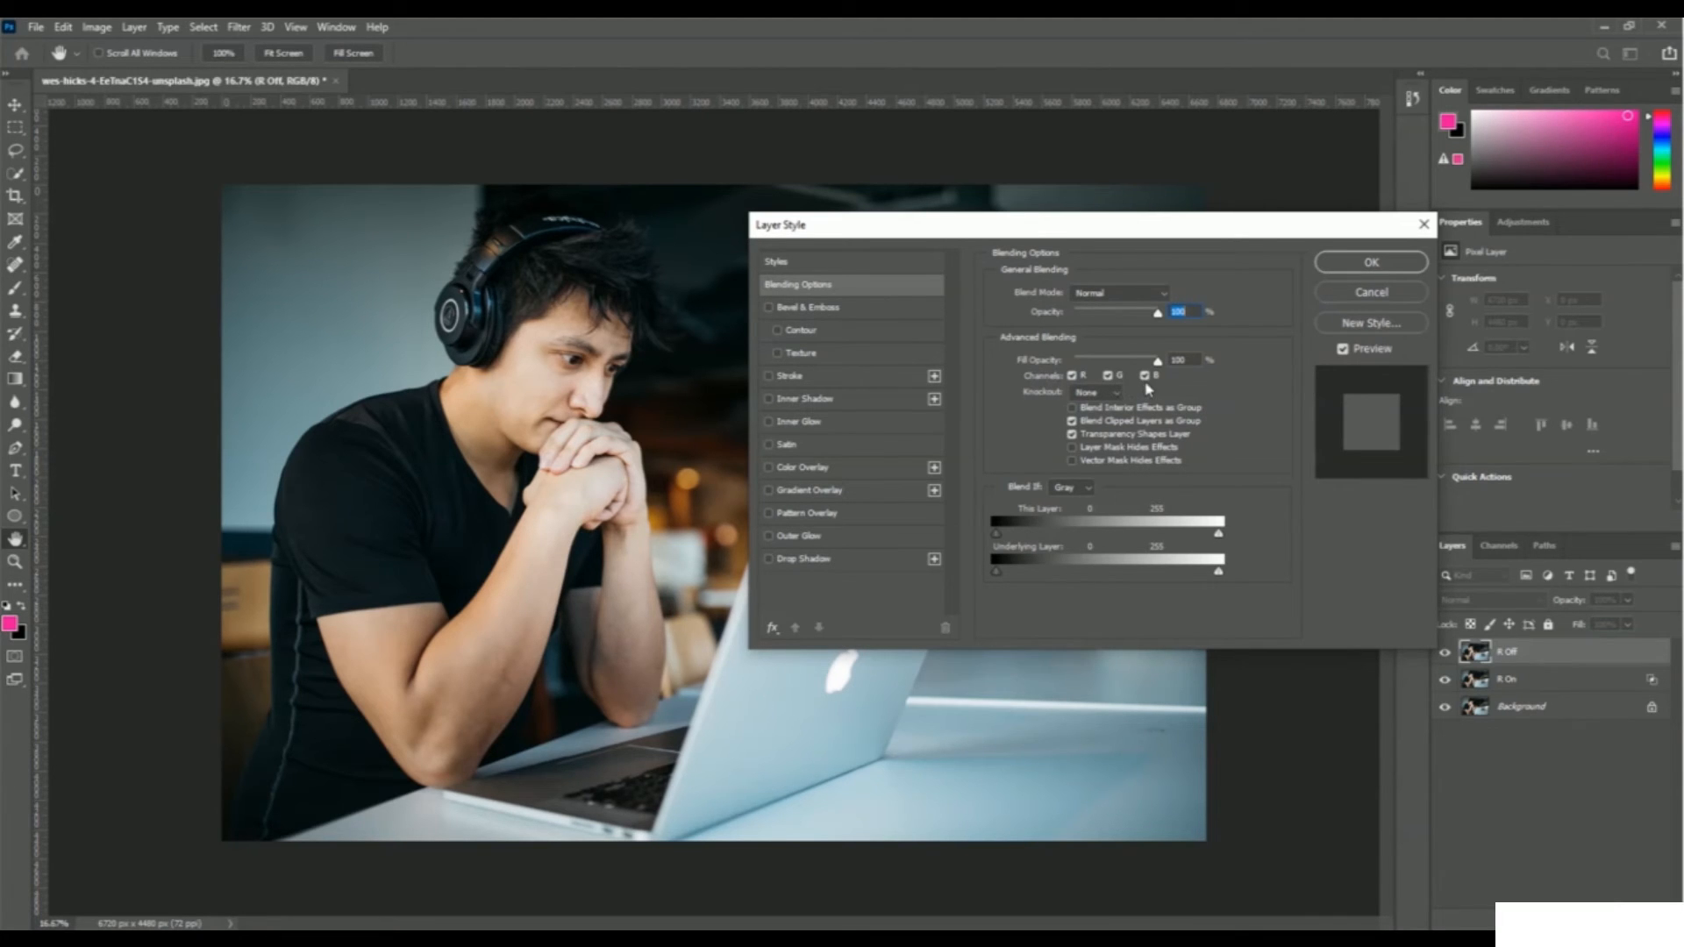
click(1074, 376)
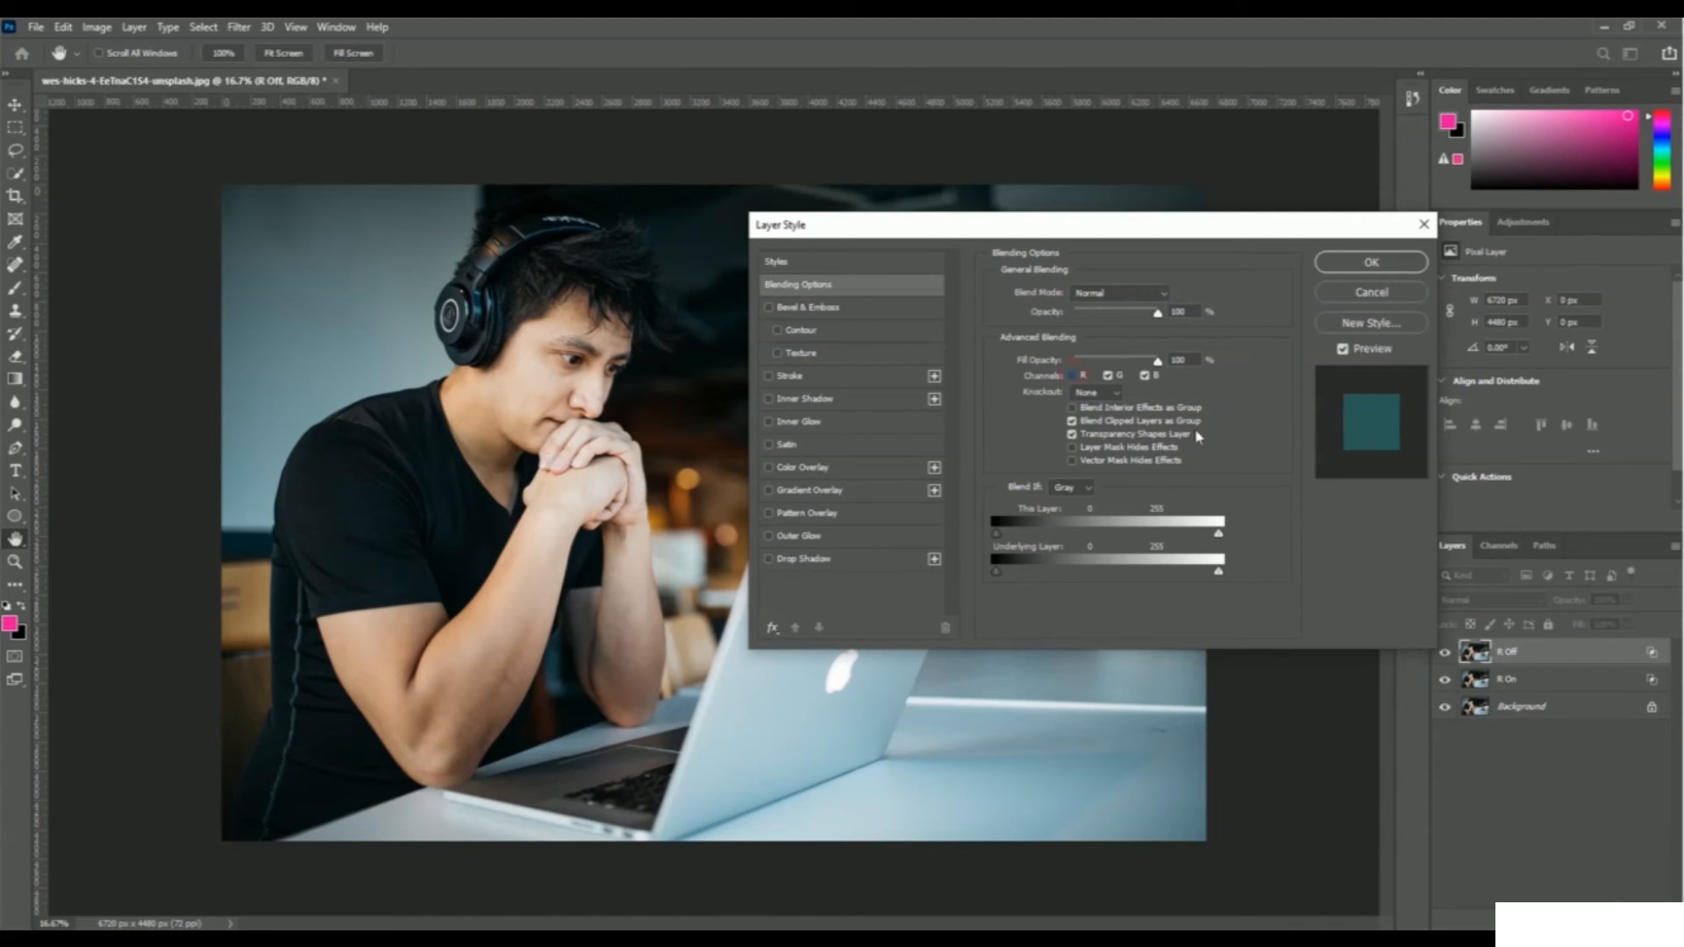
click(1371, 263)
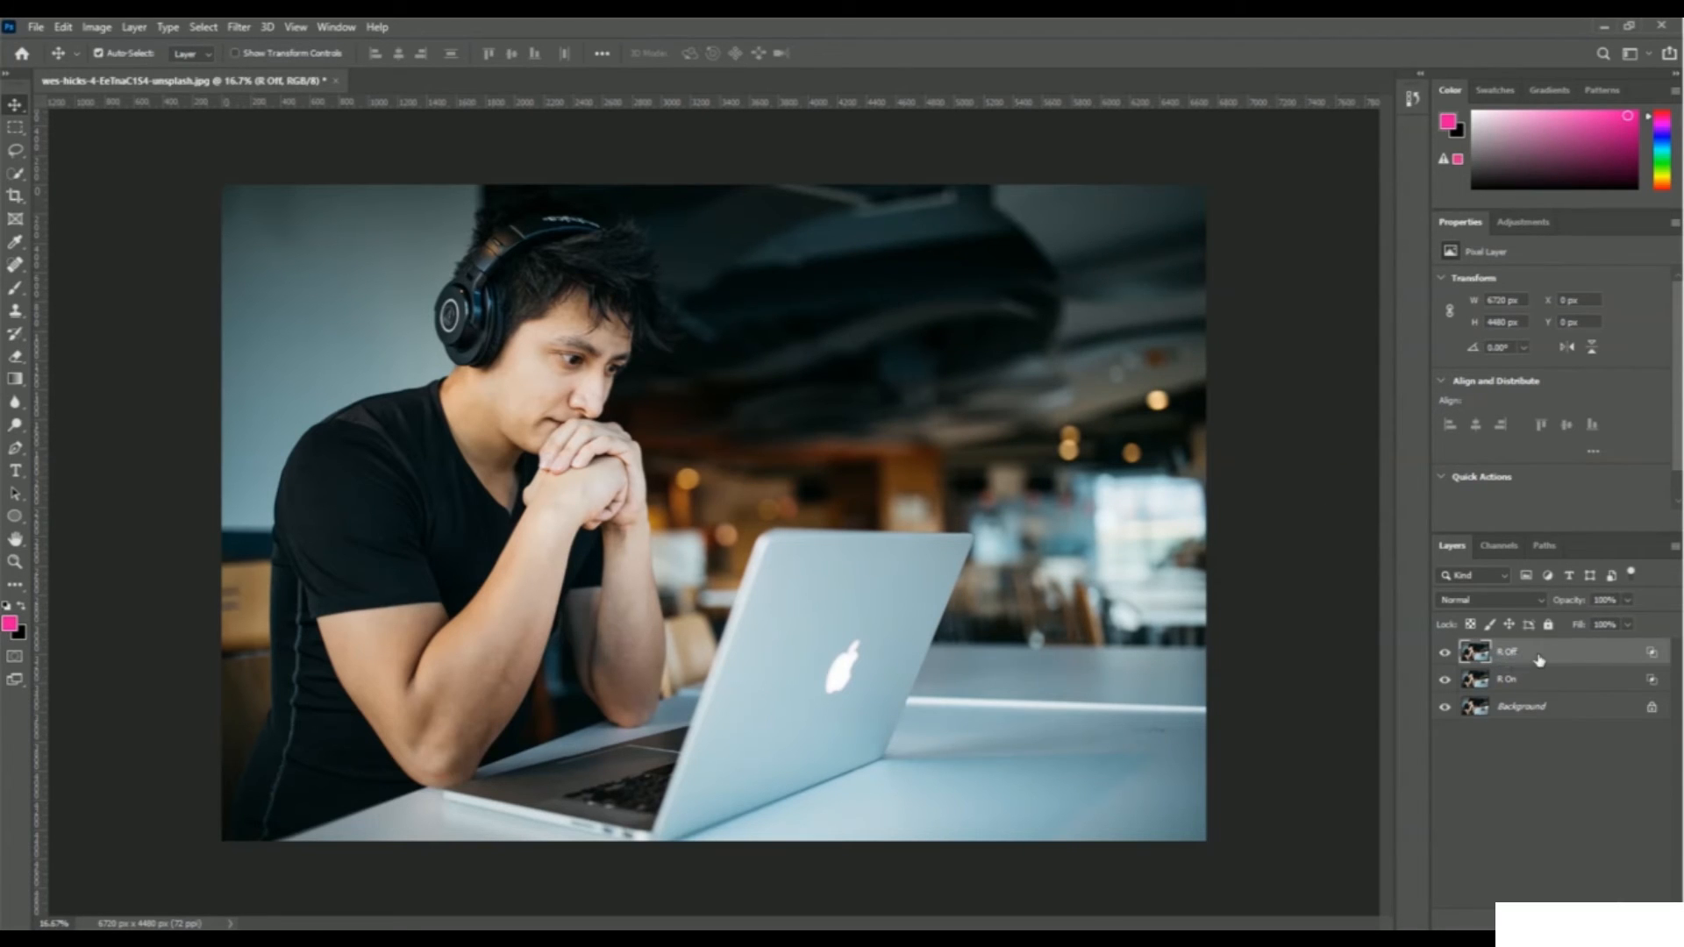
click(1546, 686)
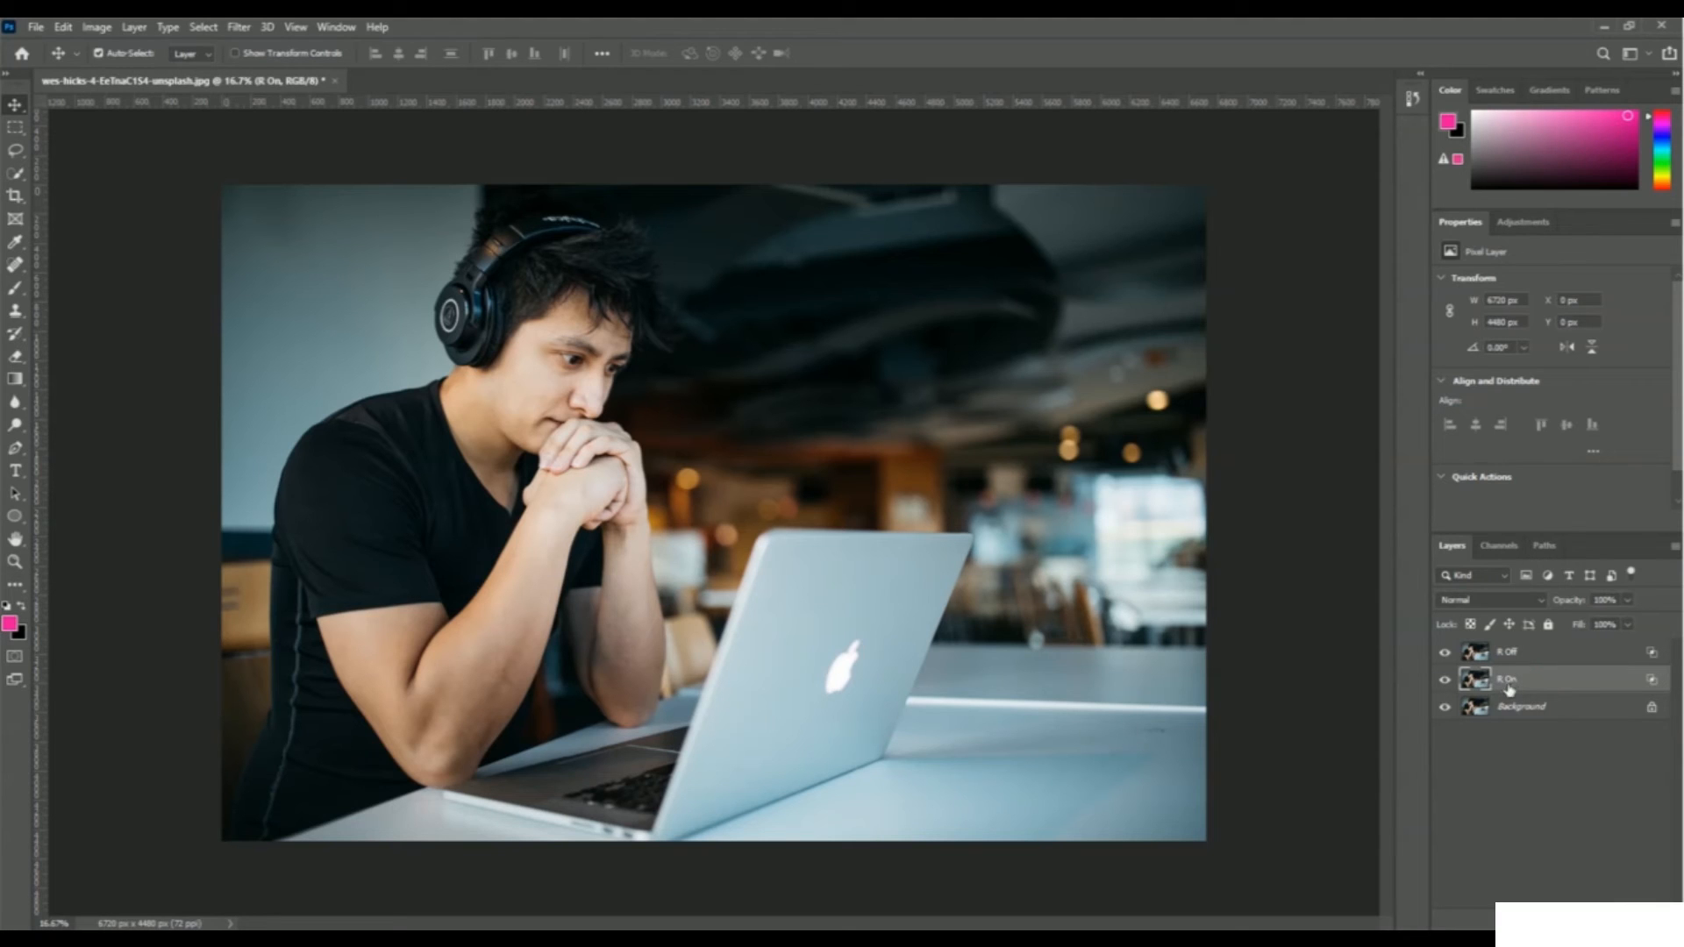
click(1529, 652)
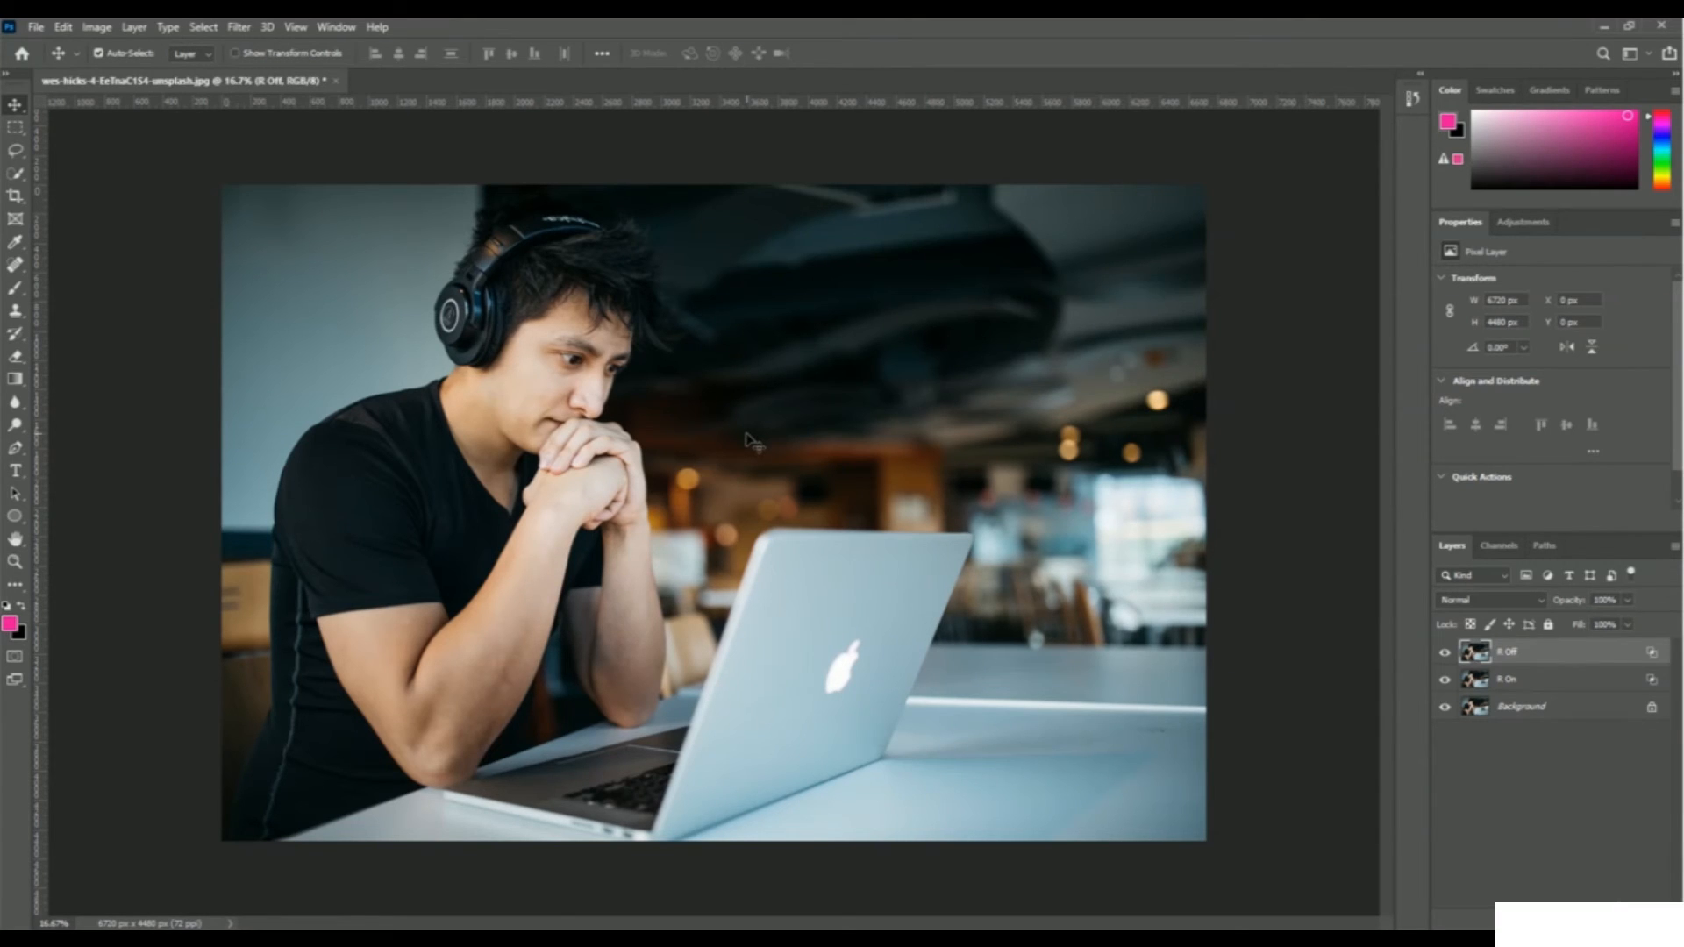
Shift the R Off layer slightly left with a Scale transform to create red/cyan fringes
click(64, 27)
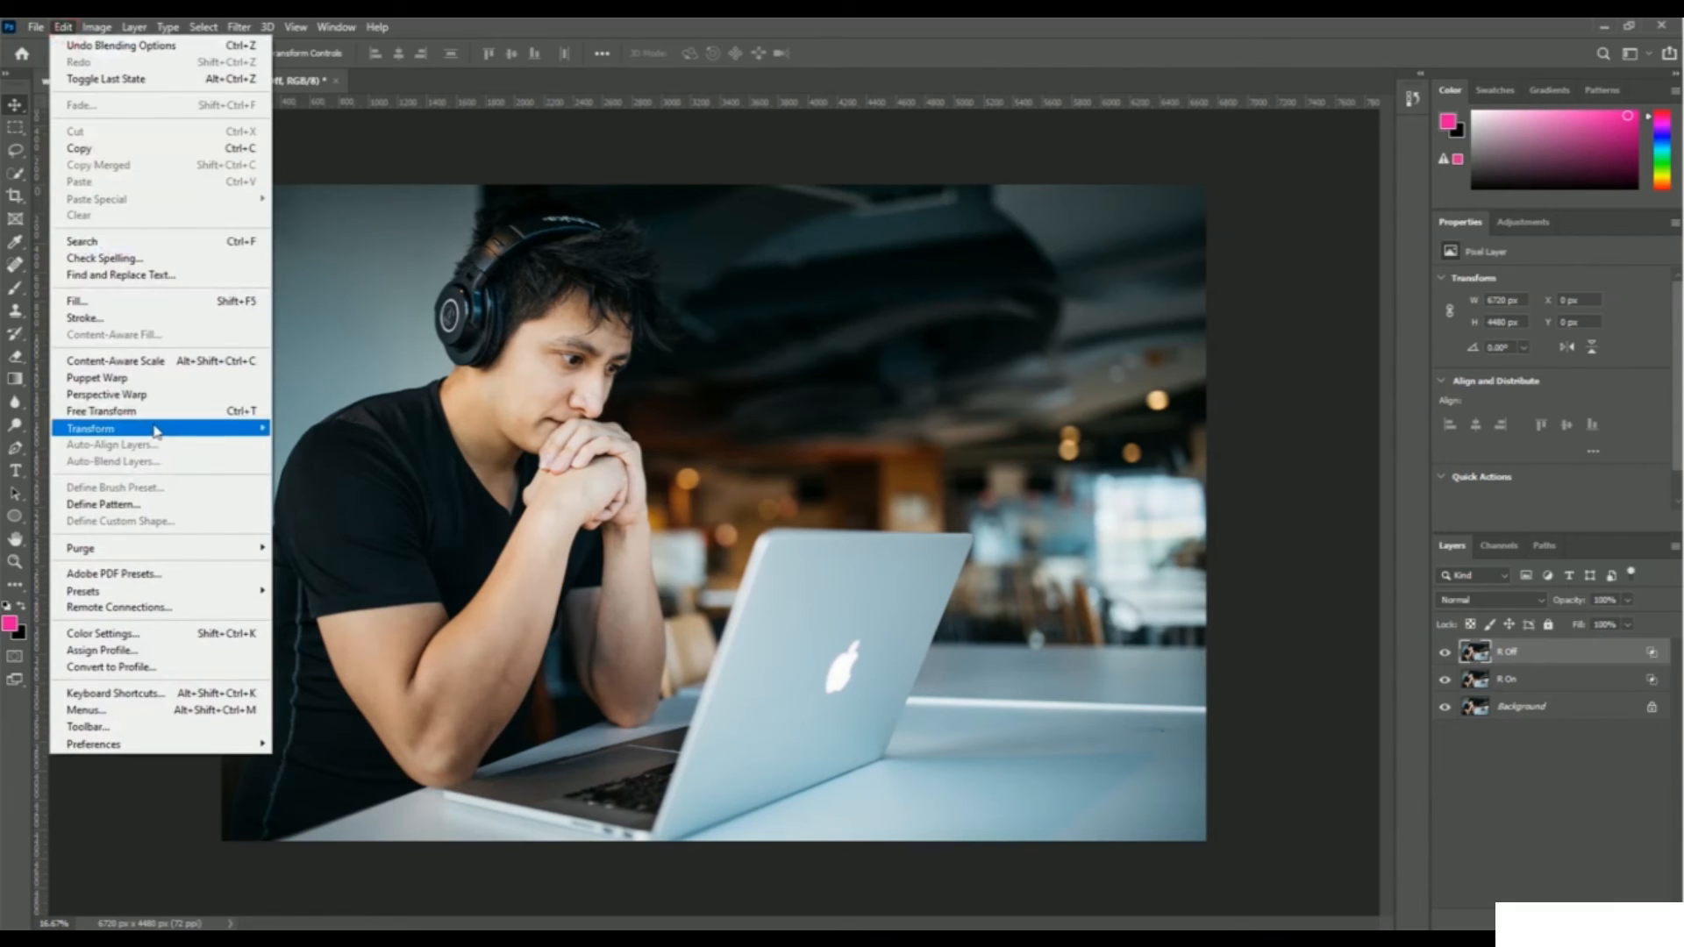
mouse_move(155, 430)
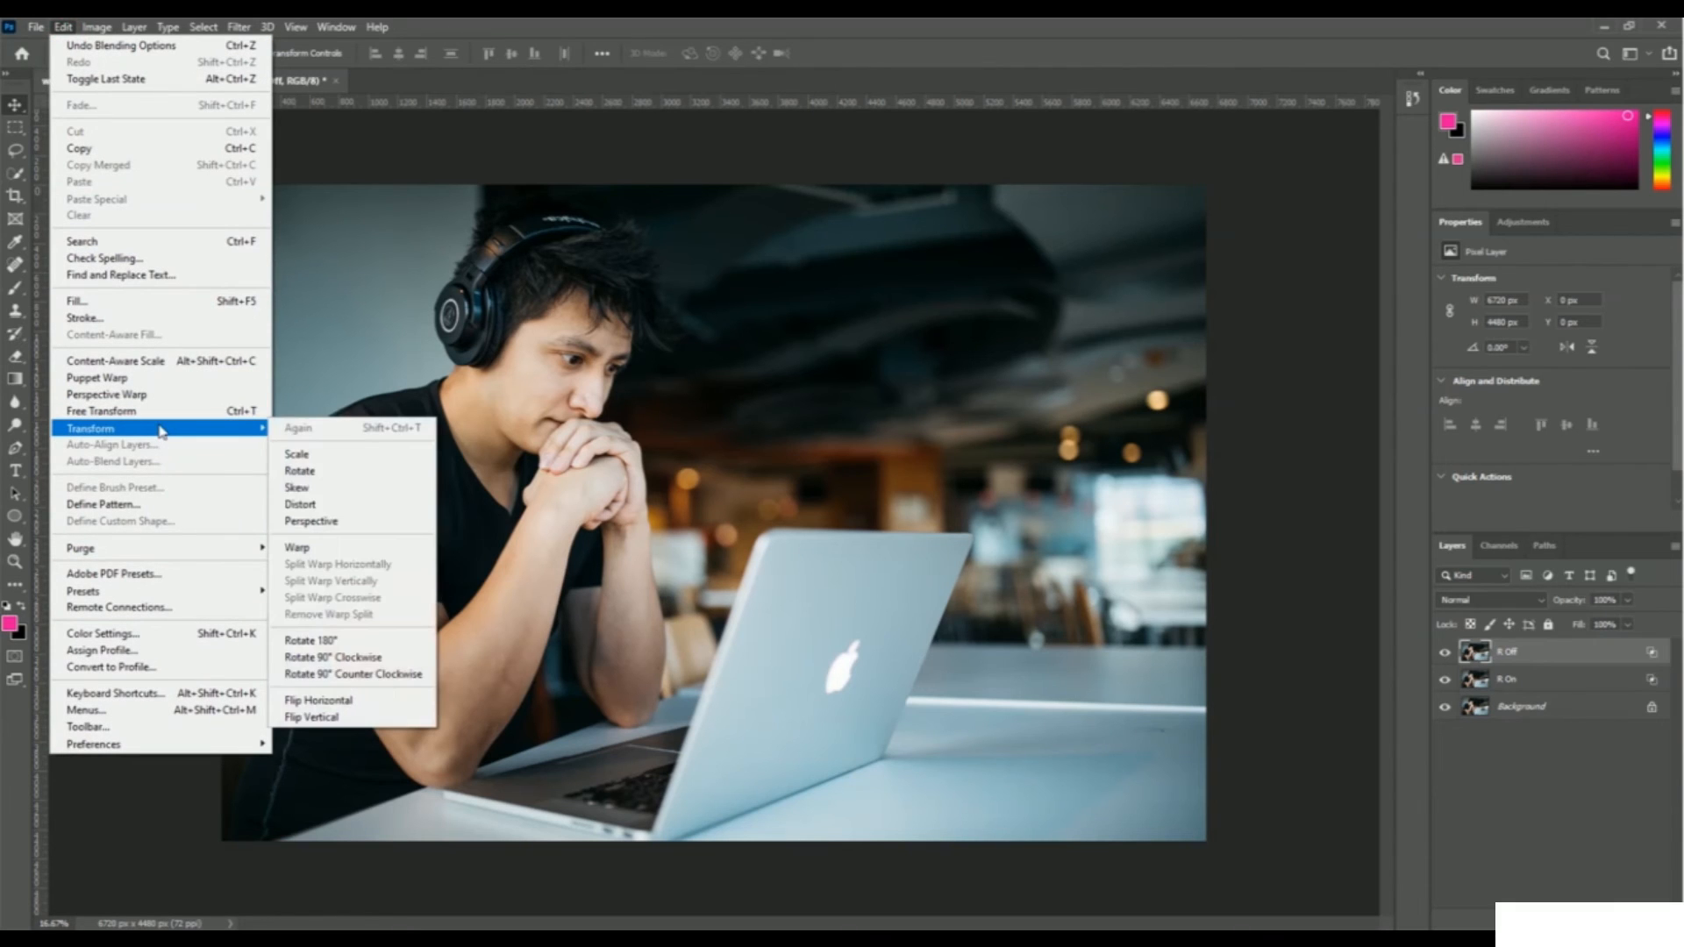
click(374, 465)
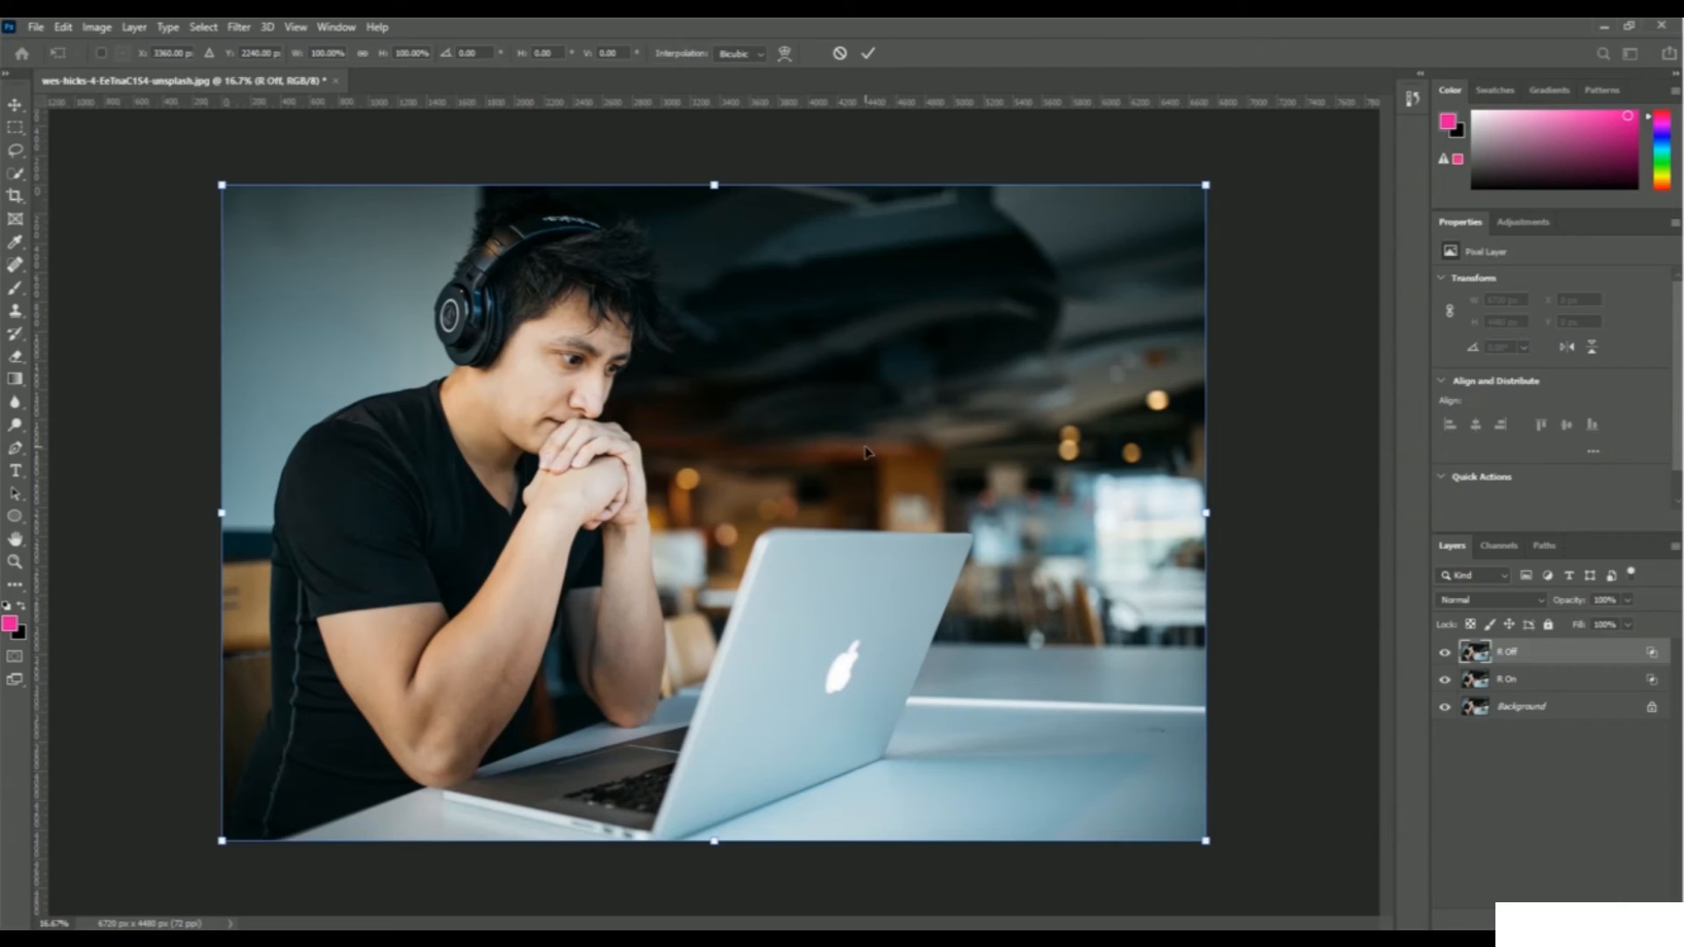
key(Left)
key(Left)
key(Left)
key(Left)
key(Left)
key(Left)
key(Left)
key(Left)
key(Left)
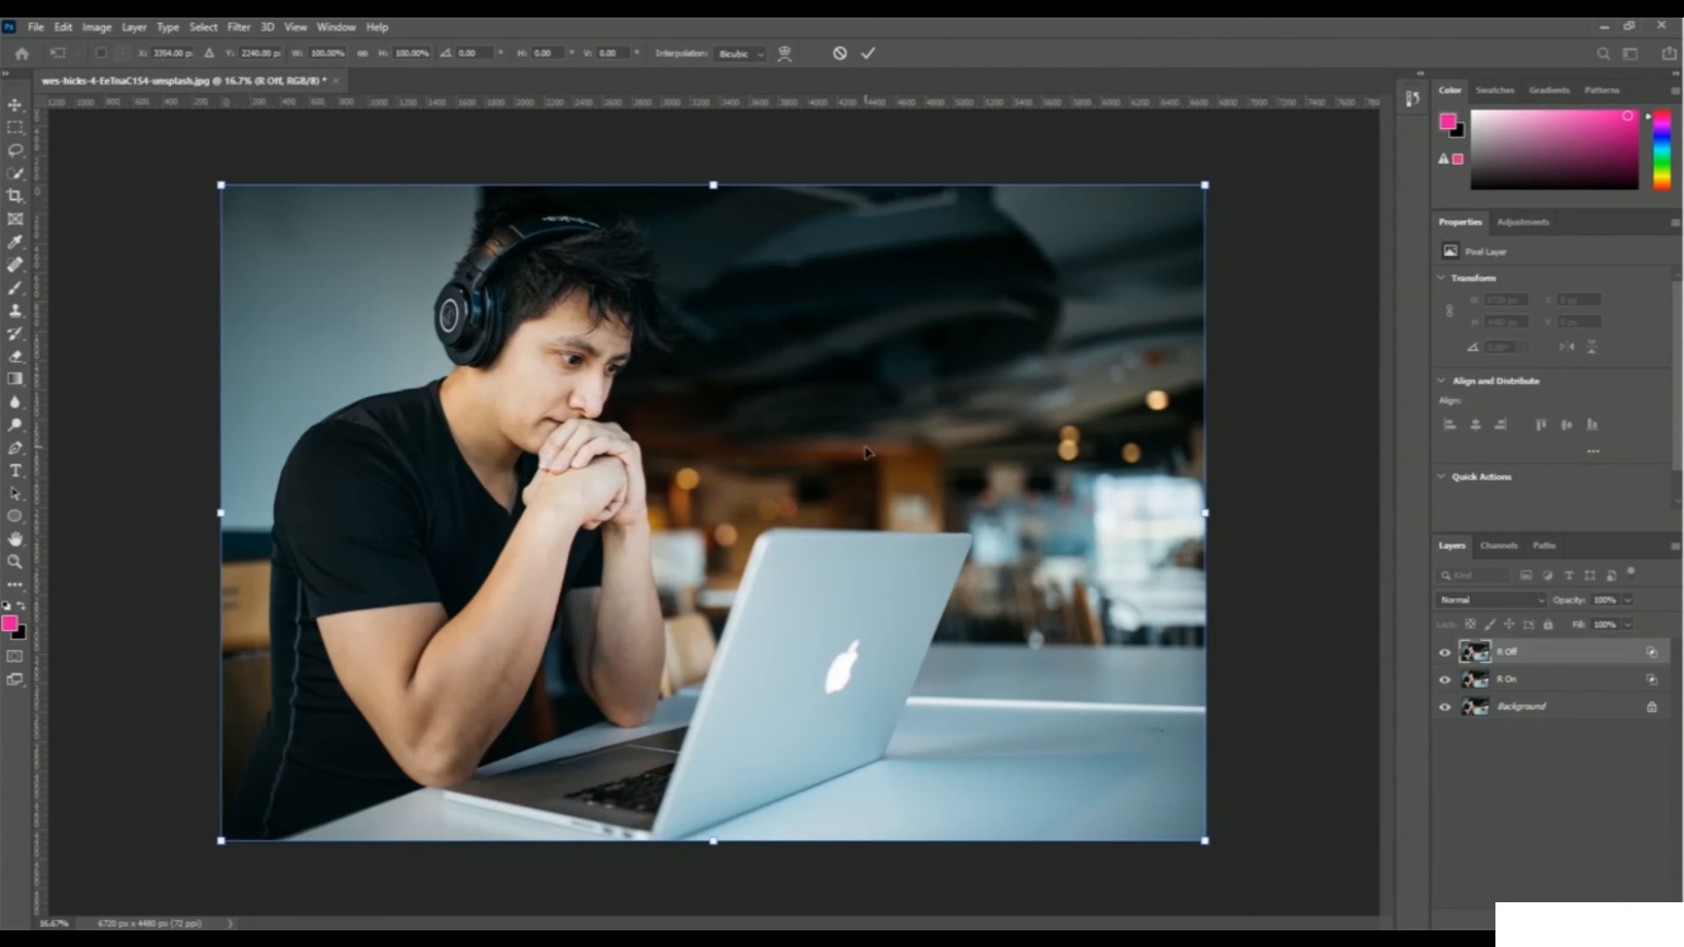
key(Left)
key(Left)
key(Left)
key(Left)
key(Left)
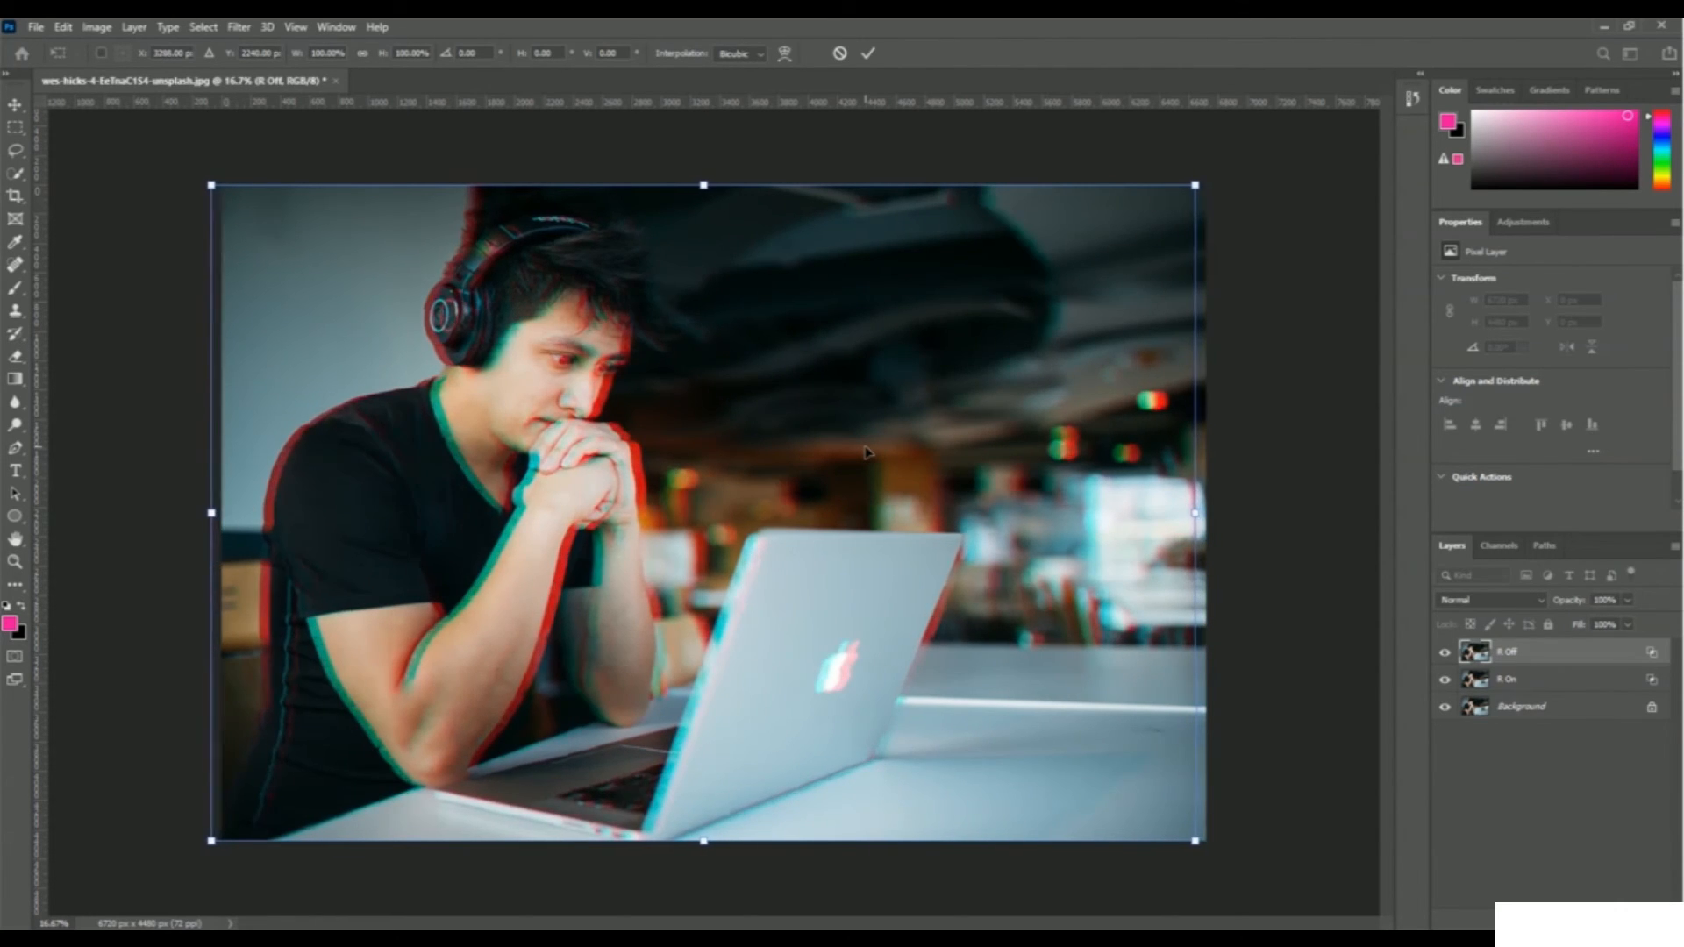
key(Right)
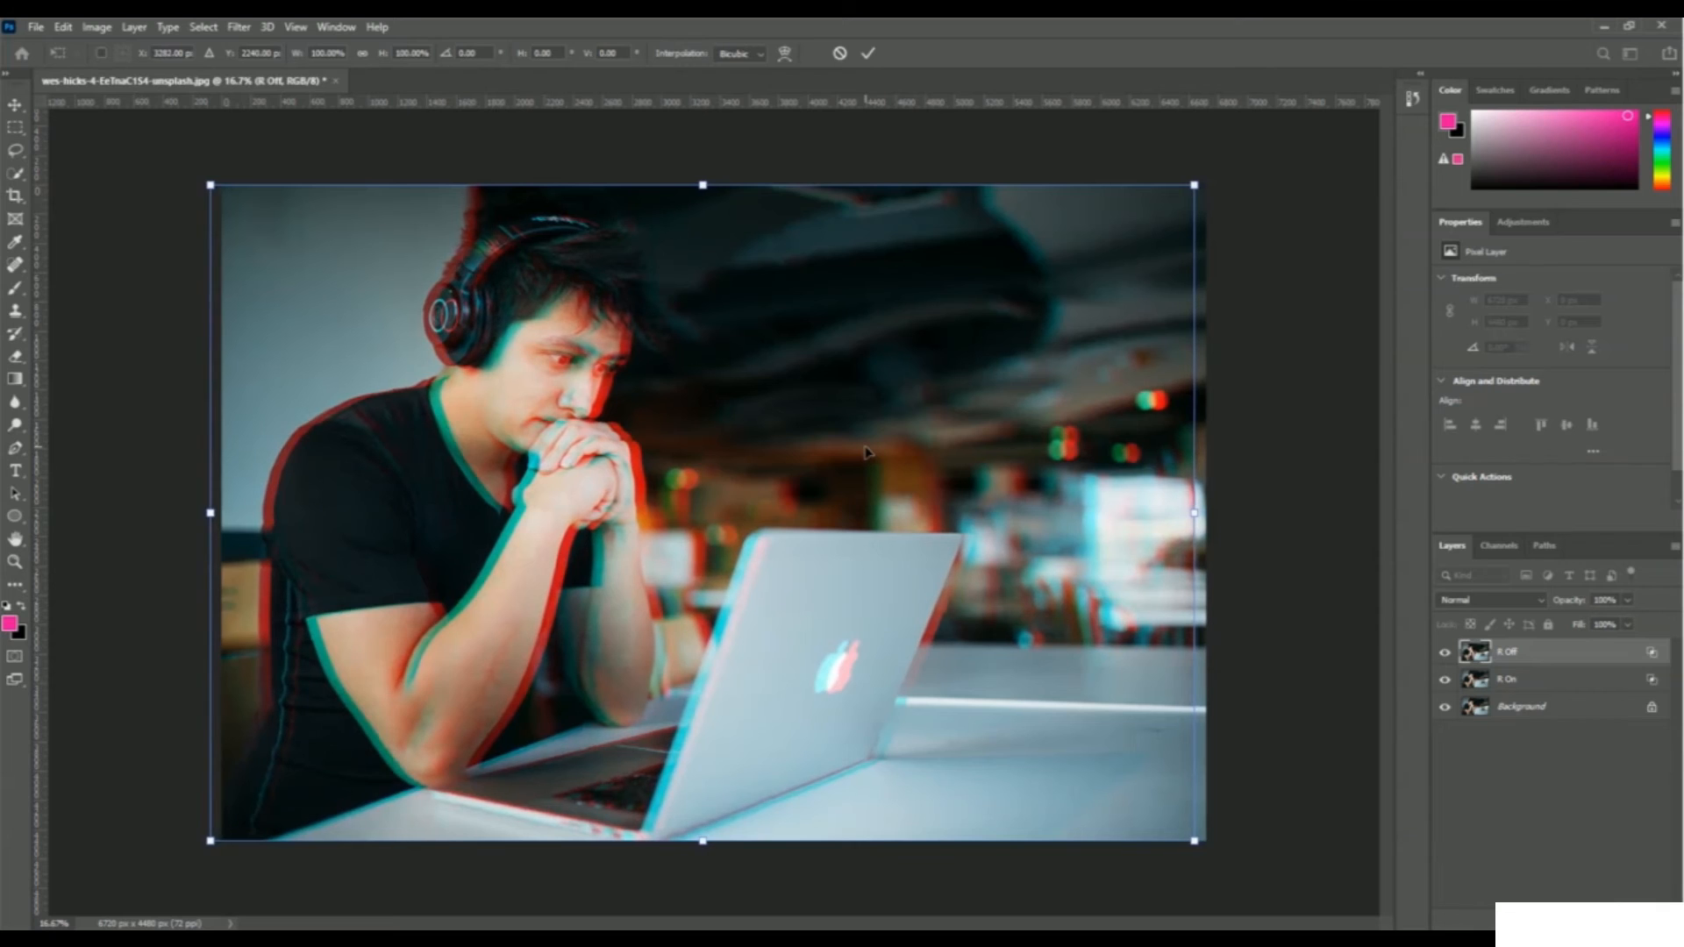
key(Right)
key(Right)
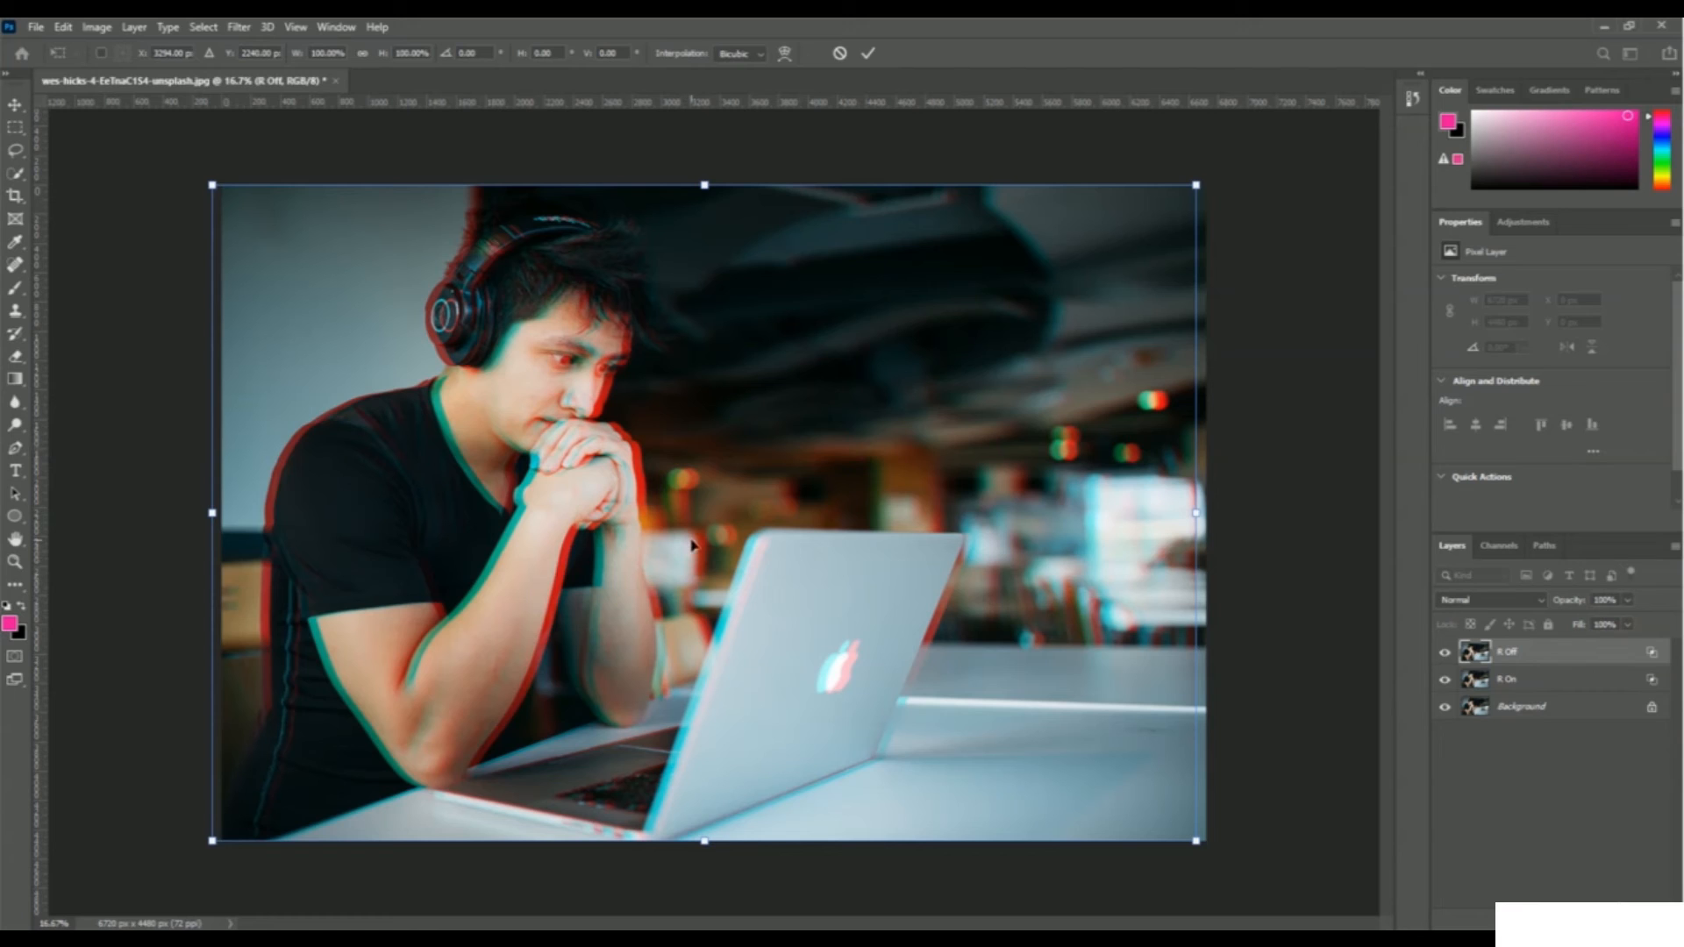
key(Return)
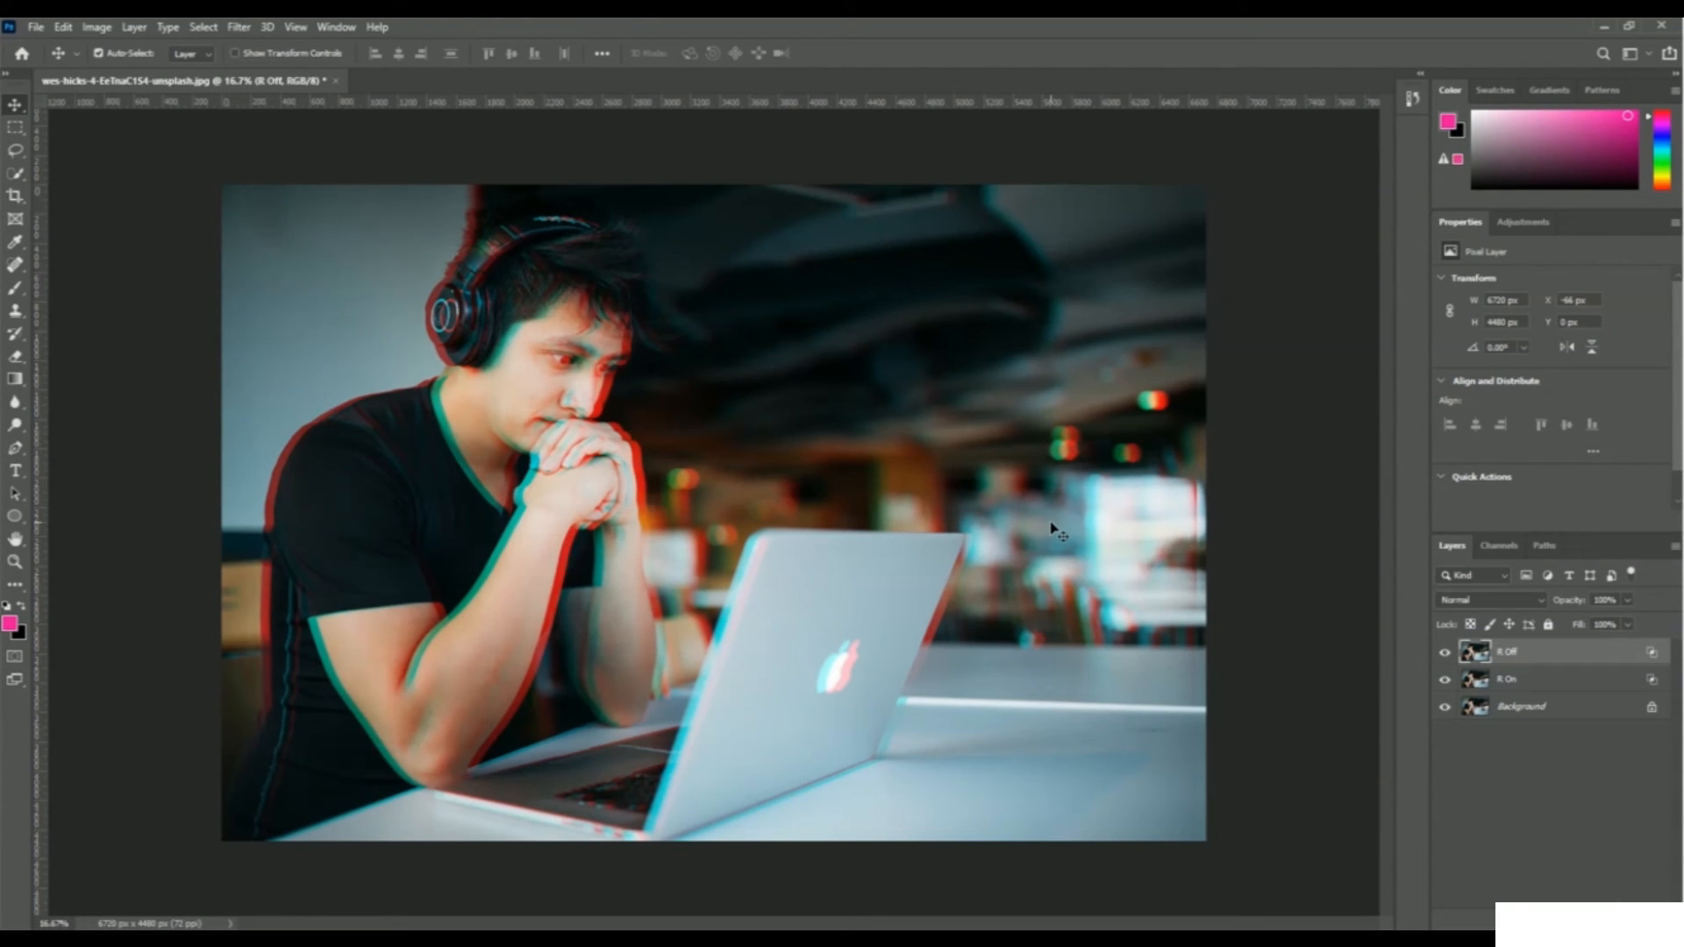
click(15, 471)
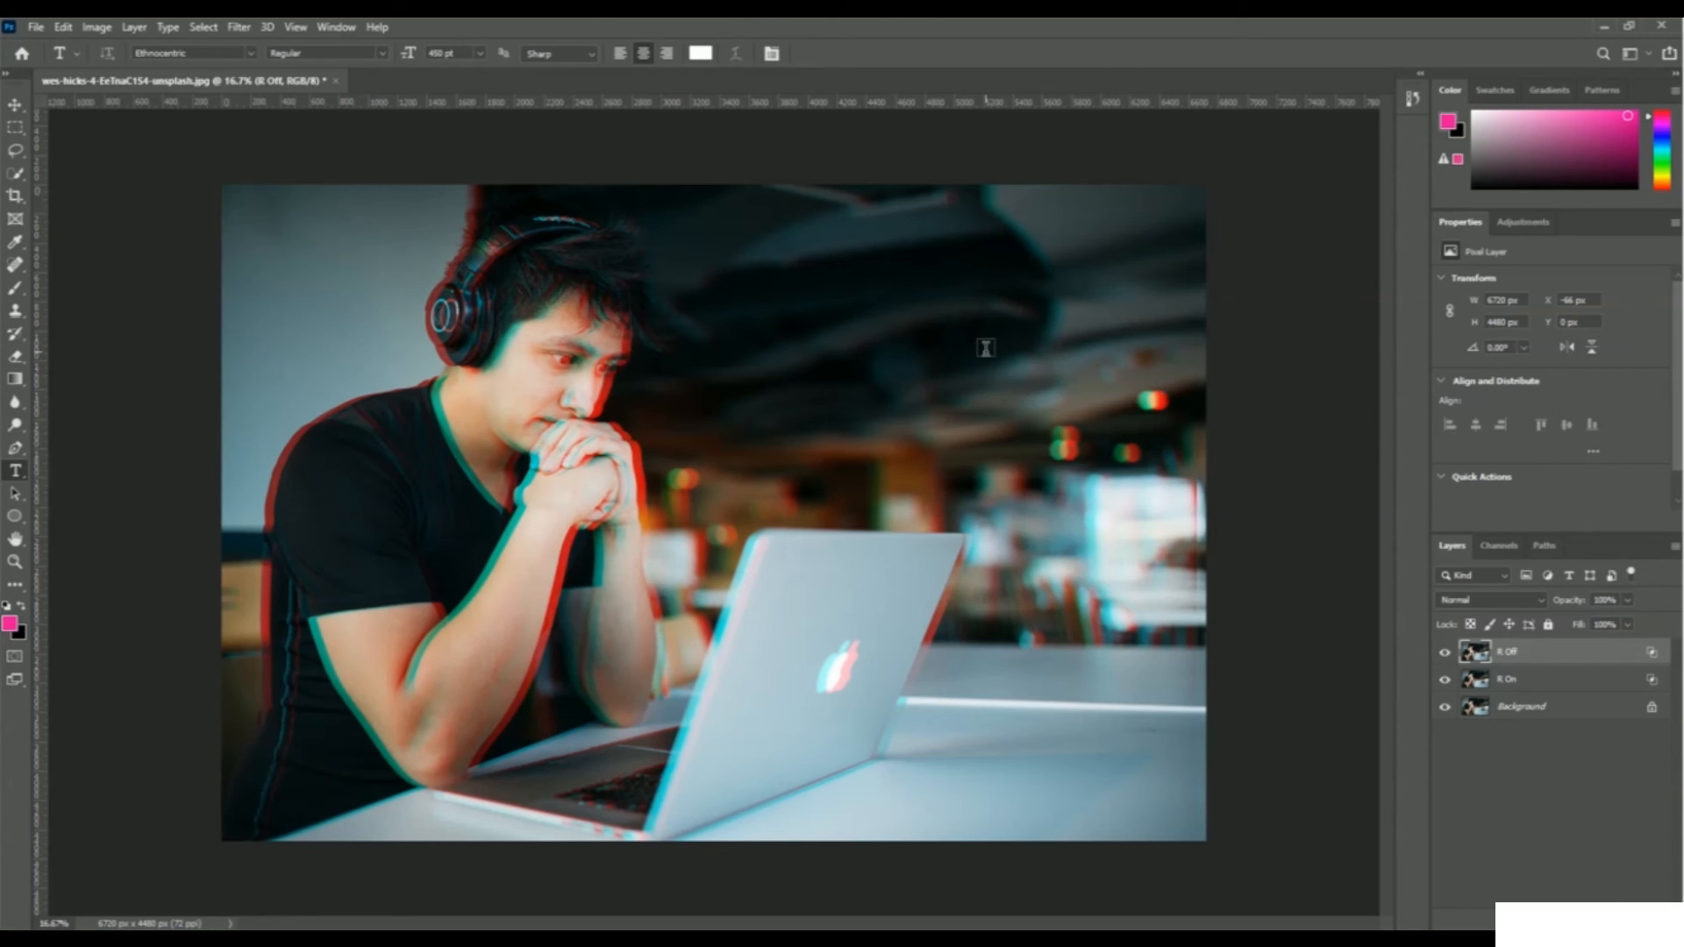
click(926, 297)
key(Return)
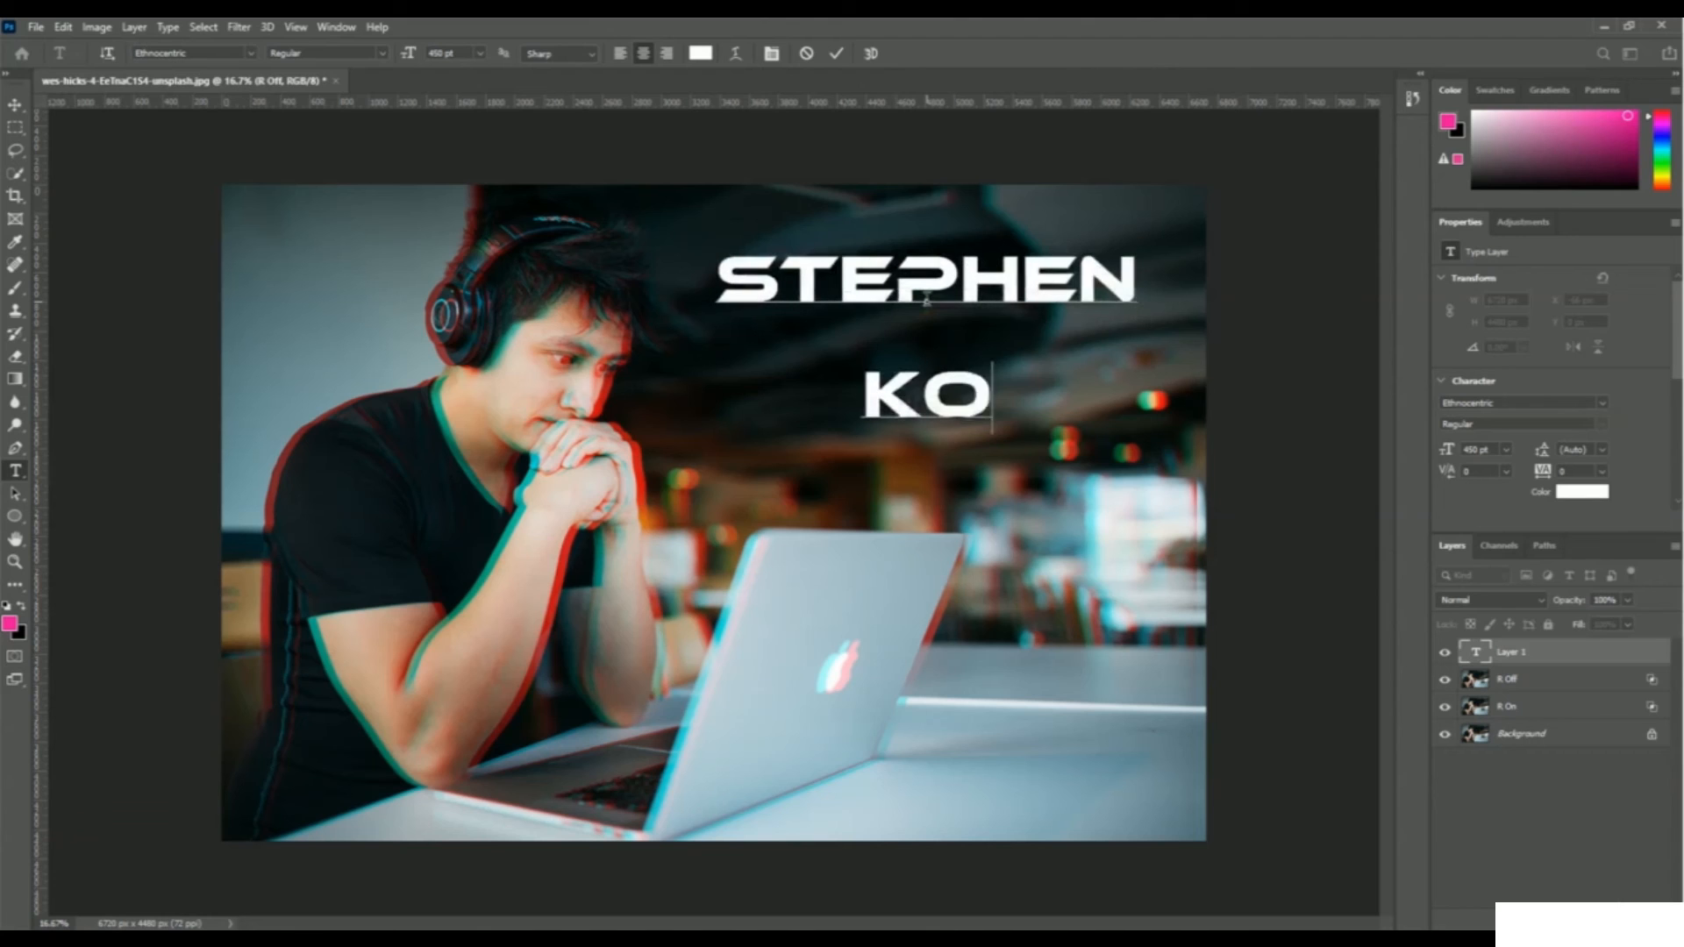
key(ctrl+Return)
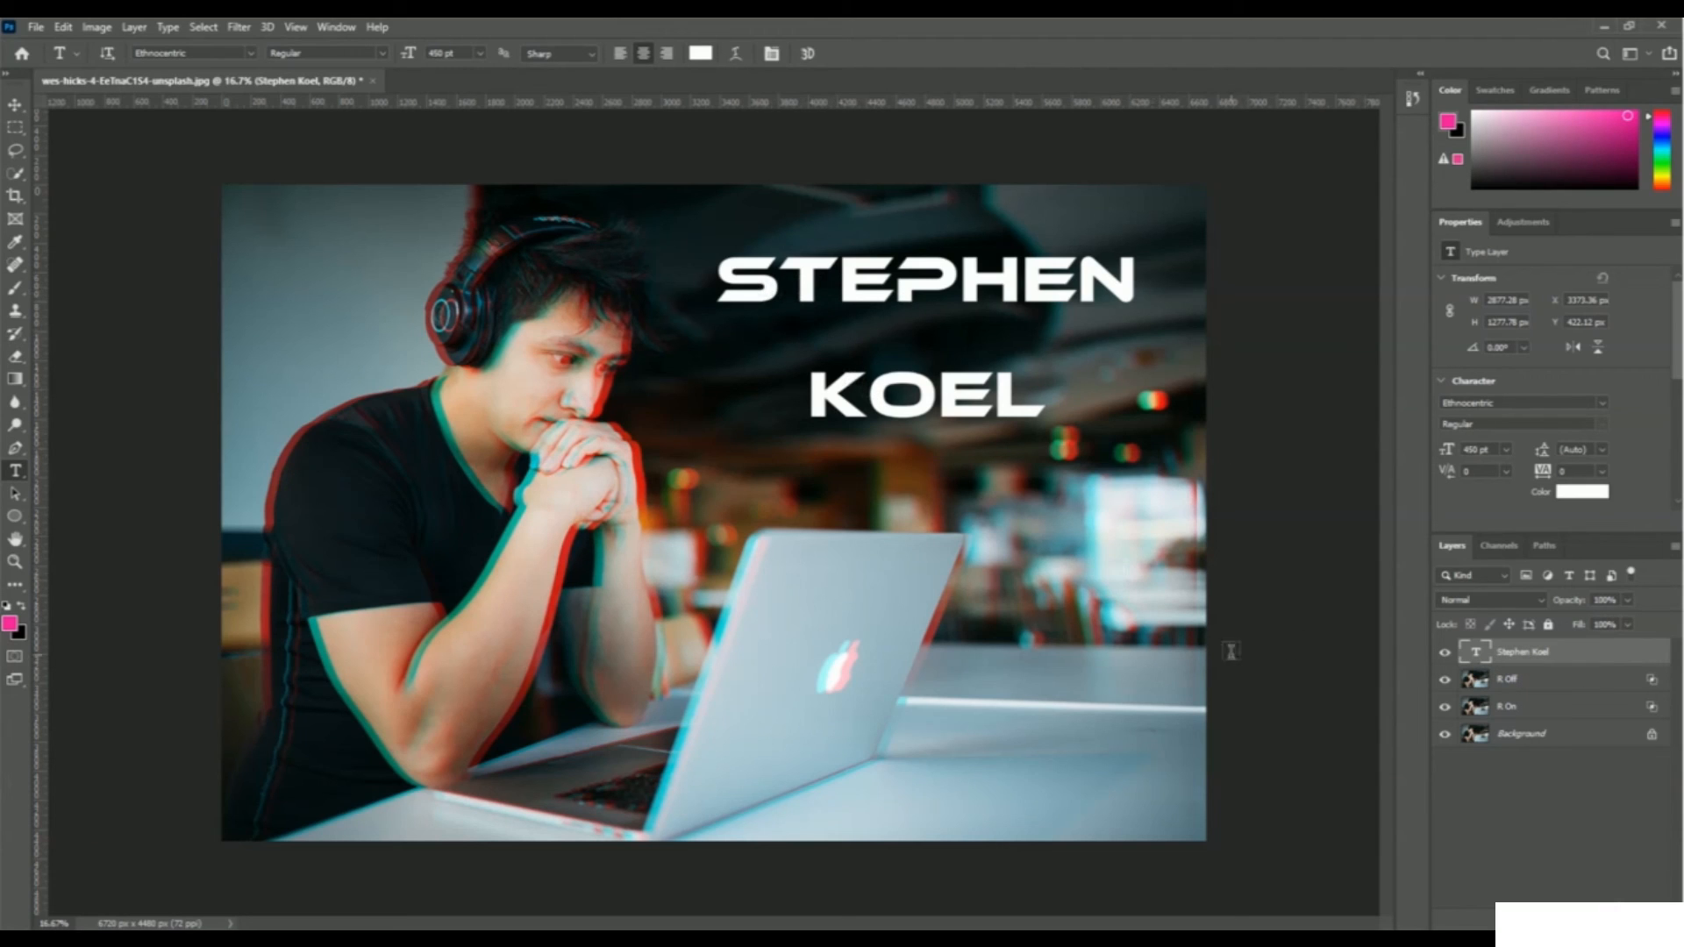
right_click(1517, 658)
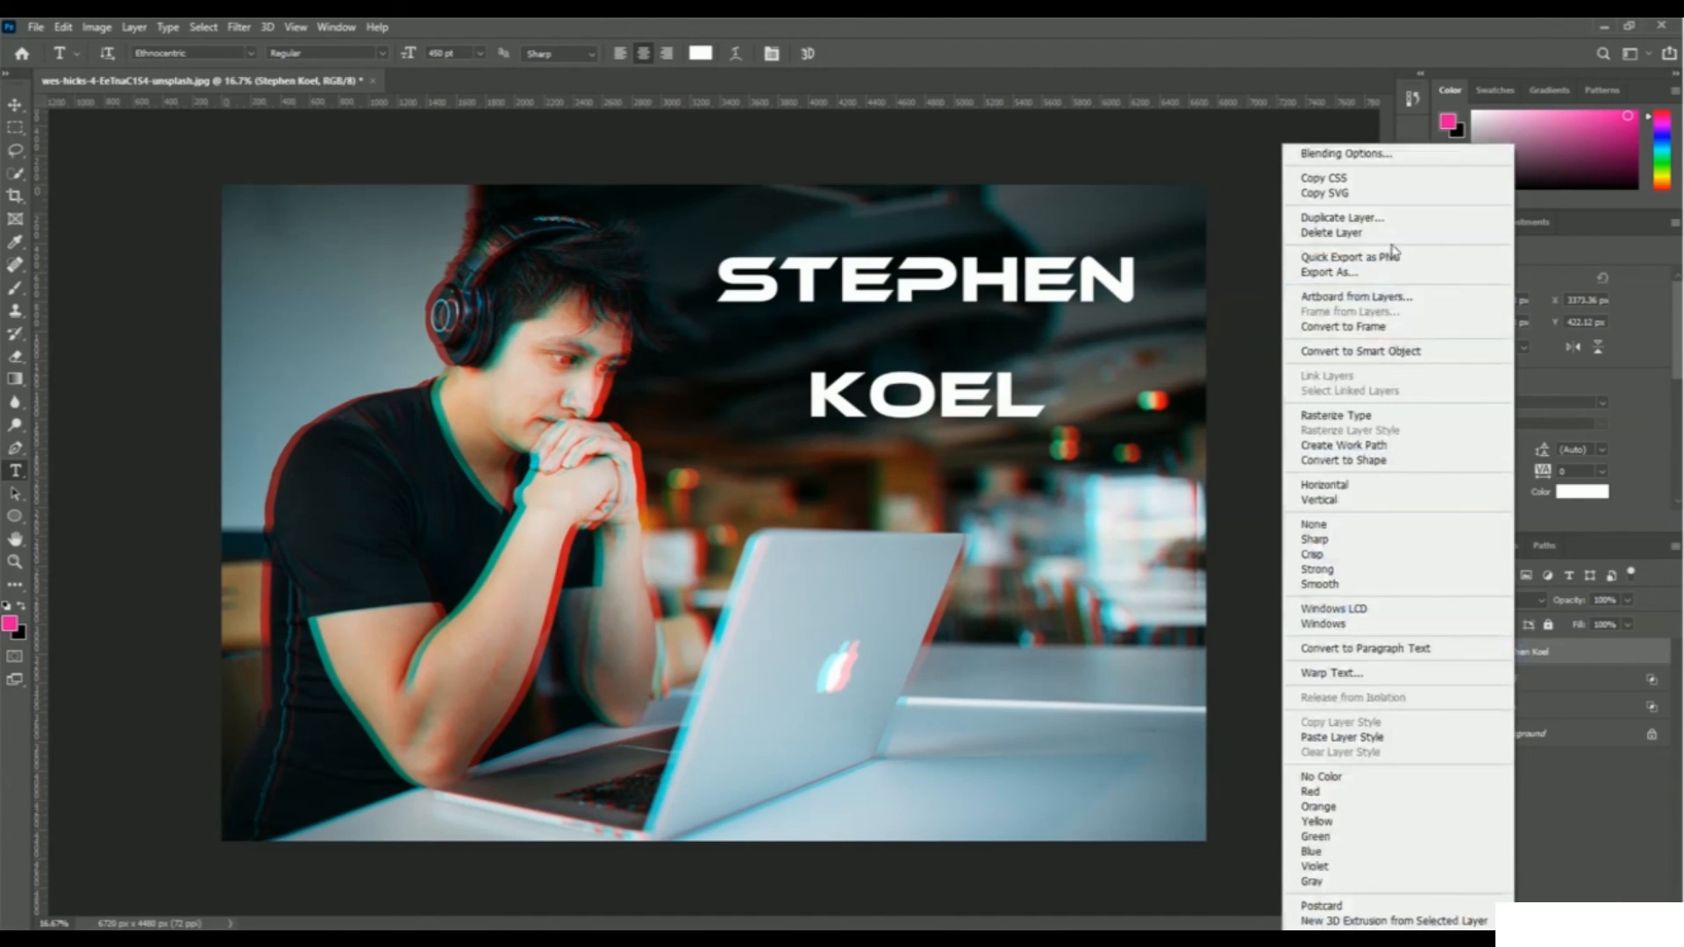
click(1395, 217)
key(End)
key(BackSpace)
key(BackSpace)
key(BackSpace)
key(BackSpace)
text(R)
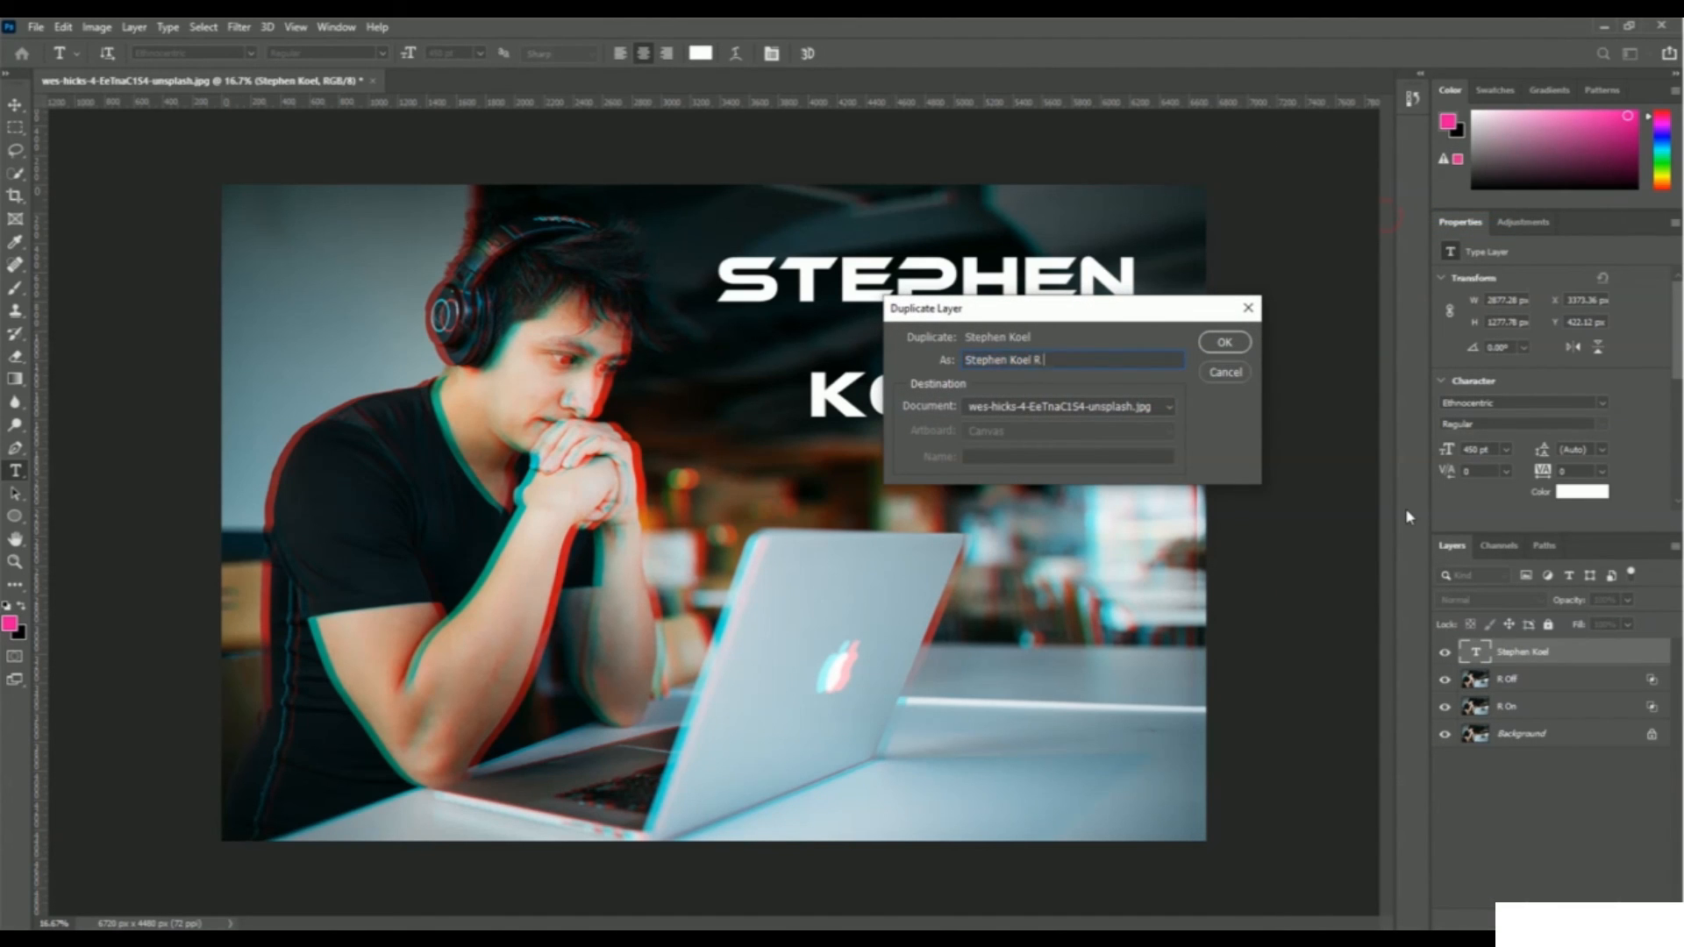
text( Off)
key(Return)
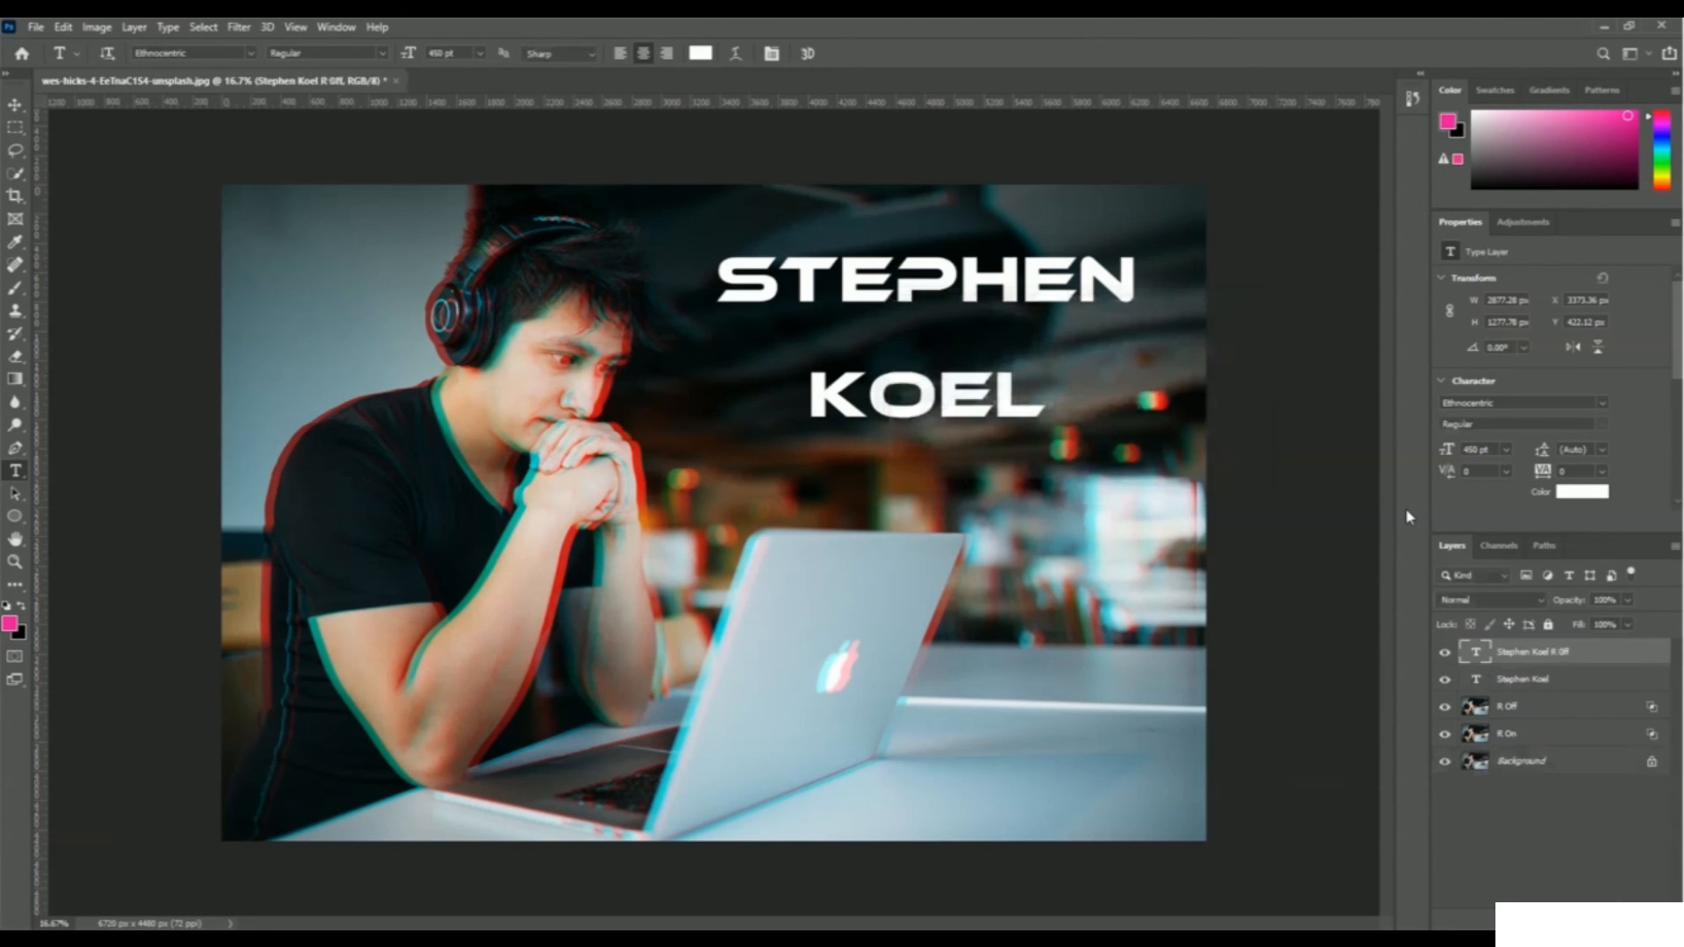
double_click(1543, 683)
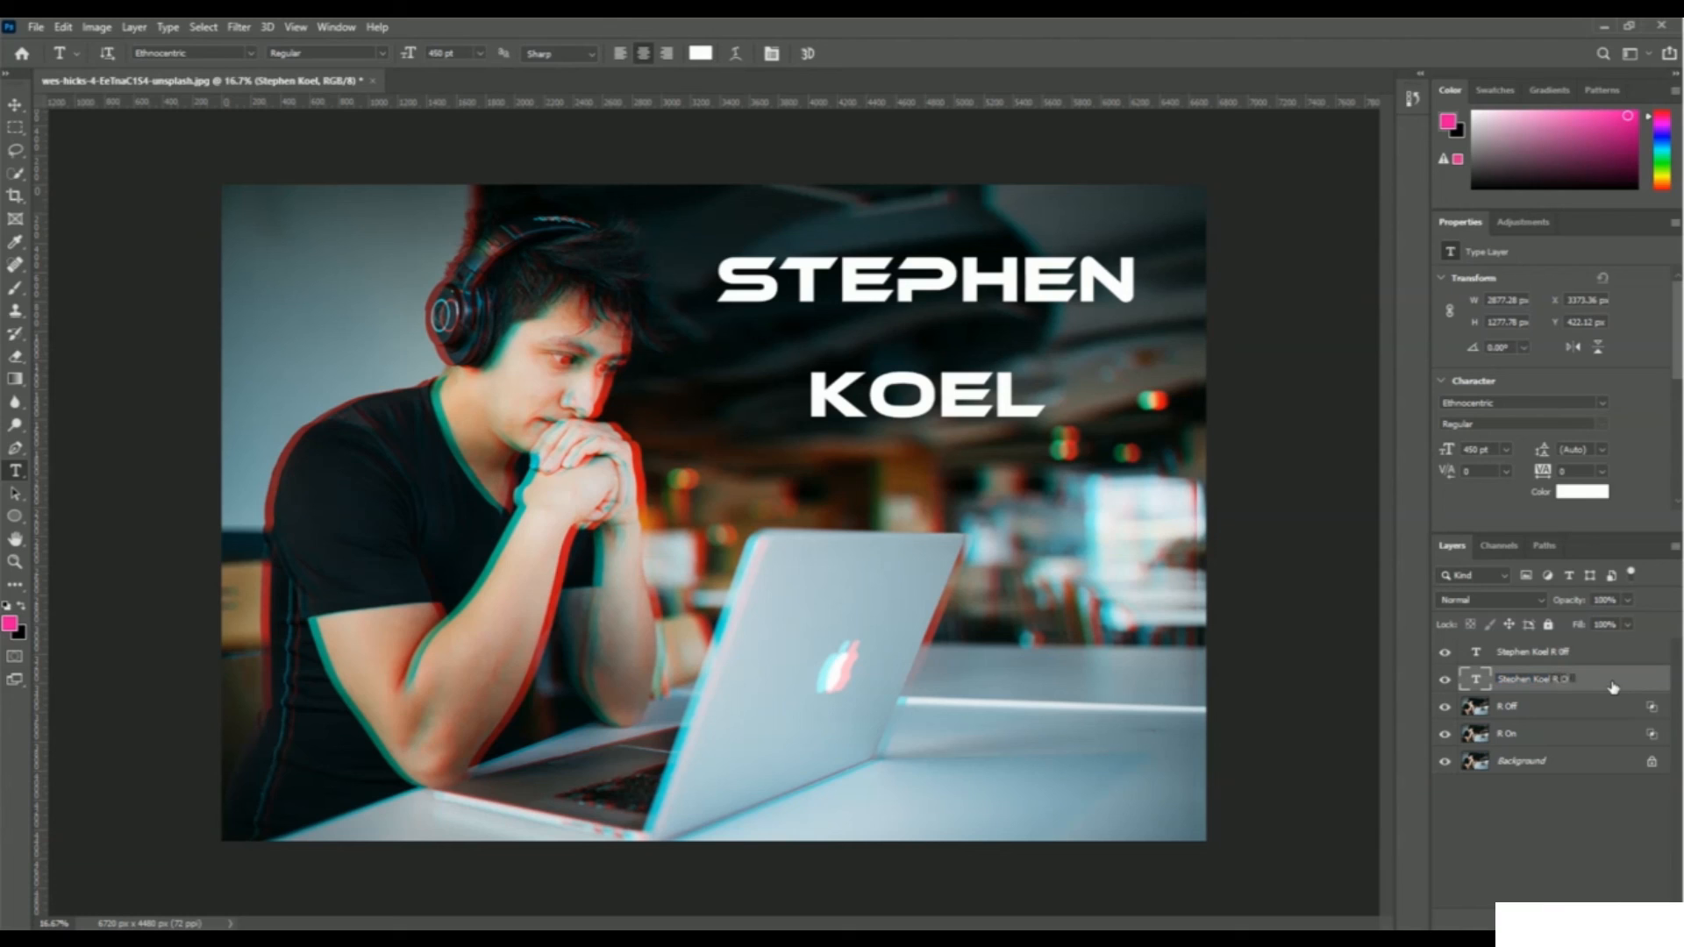
text(R On)
key(Return)
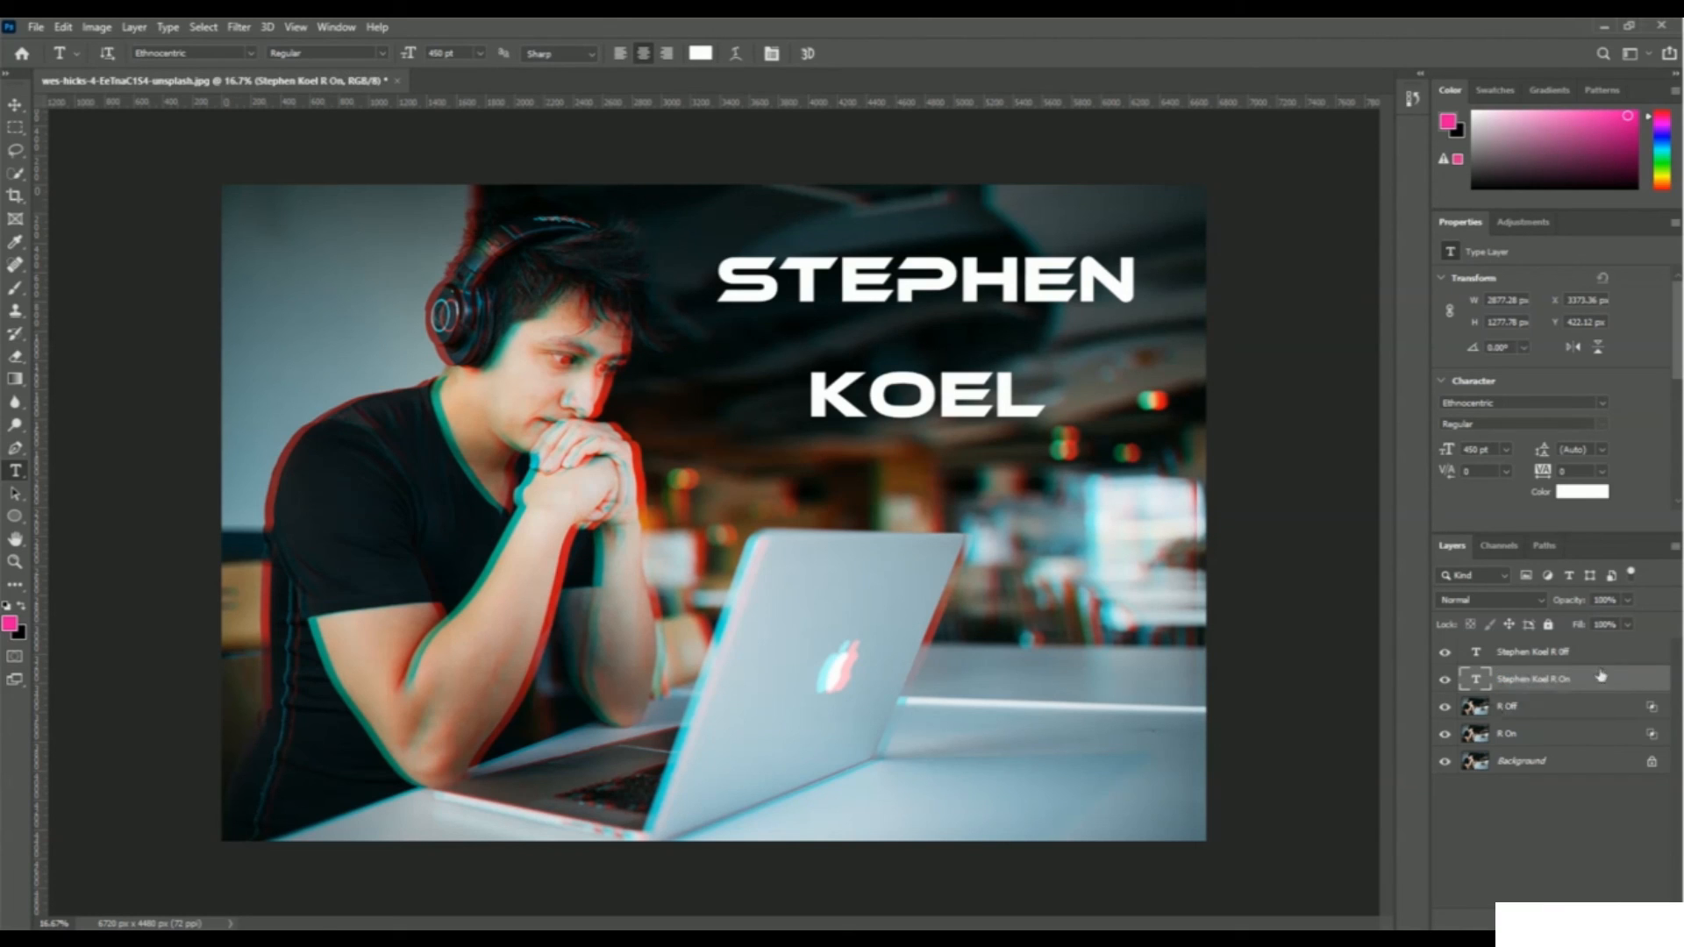
right_click(1528, 688)
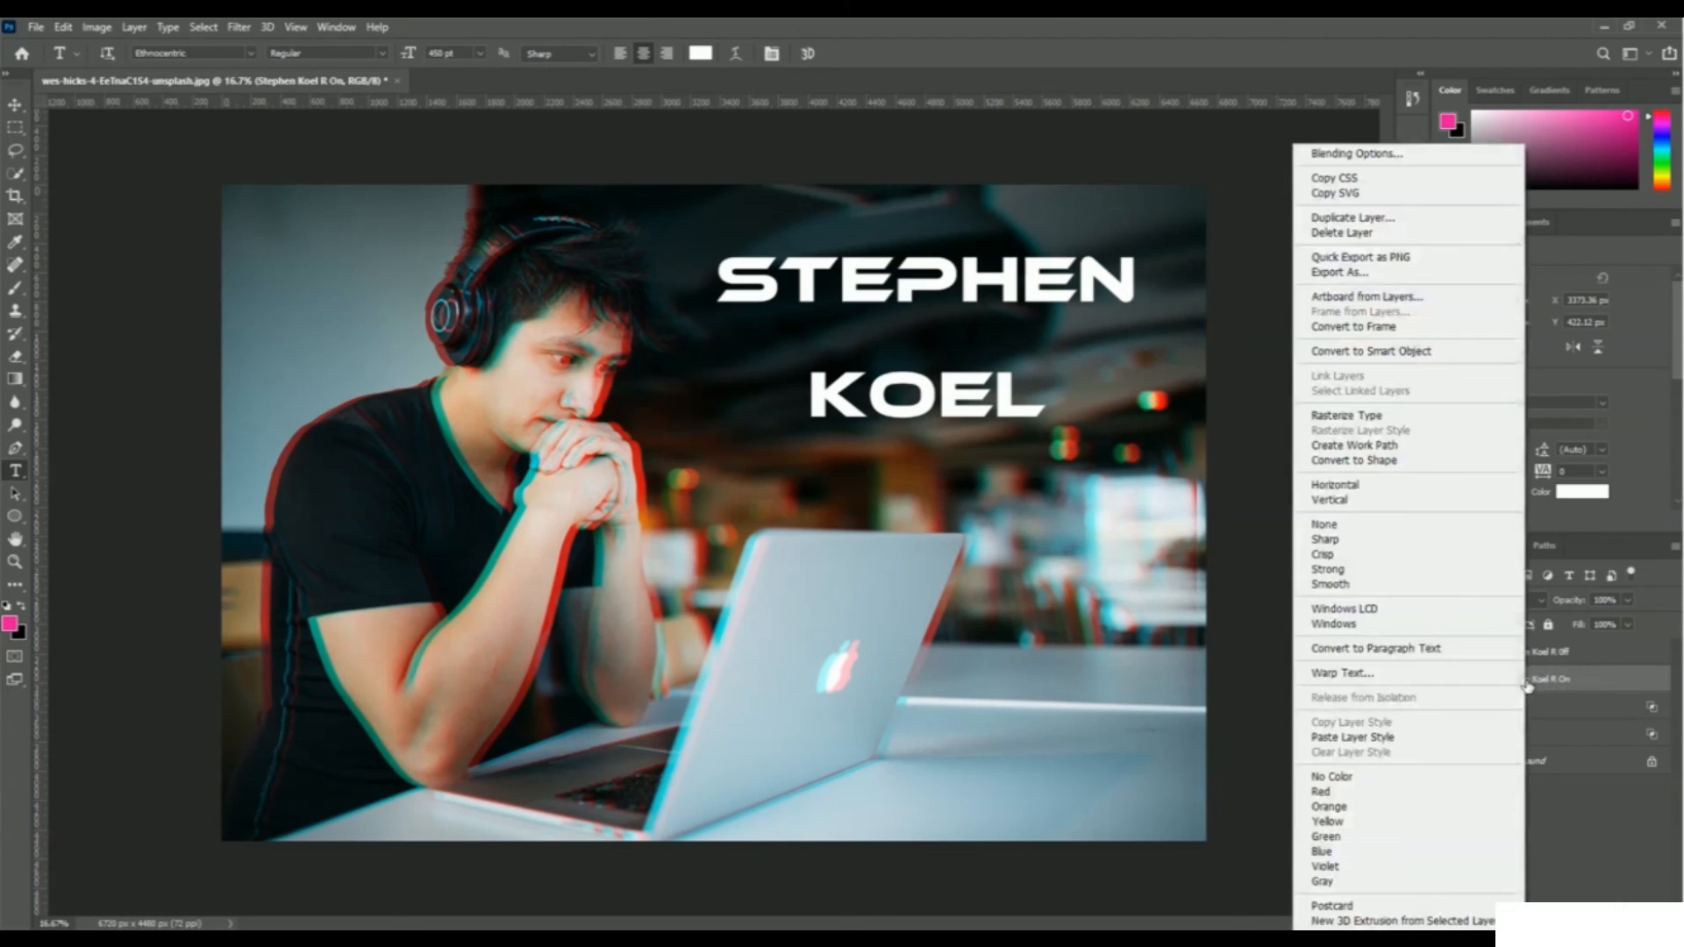
click(1457, 162)
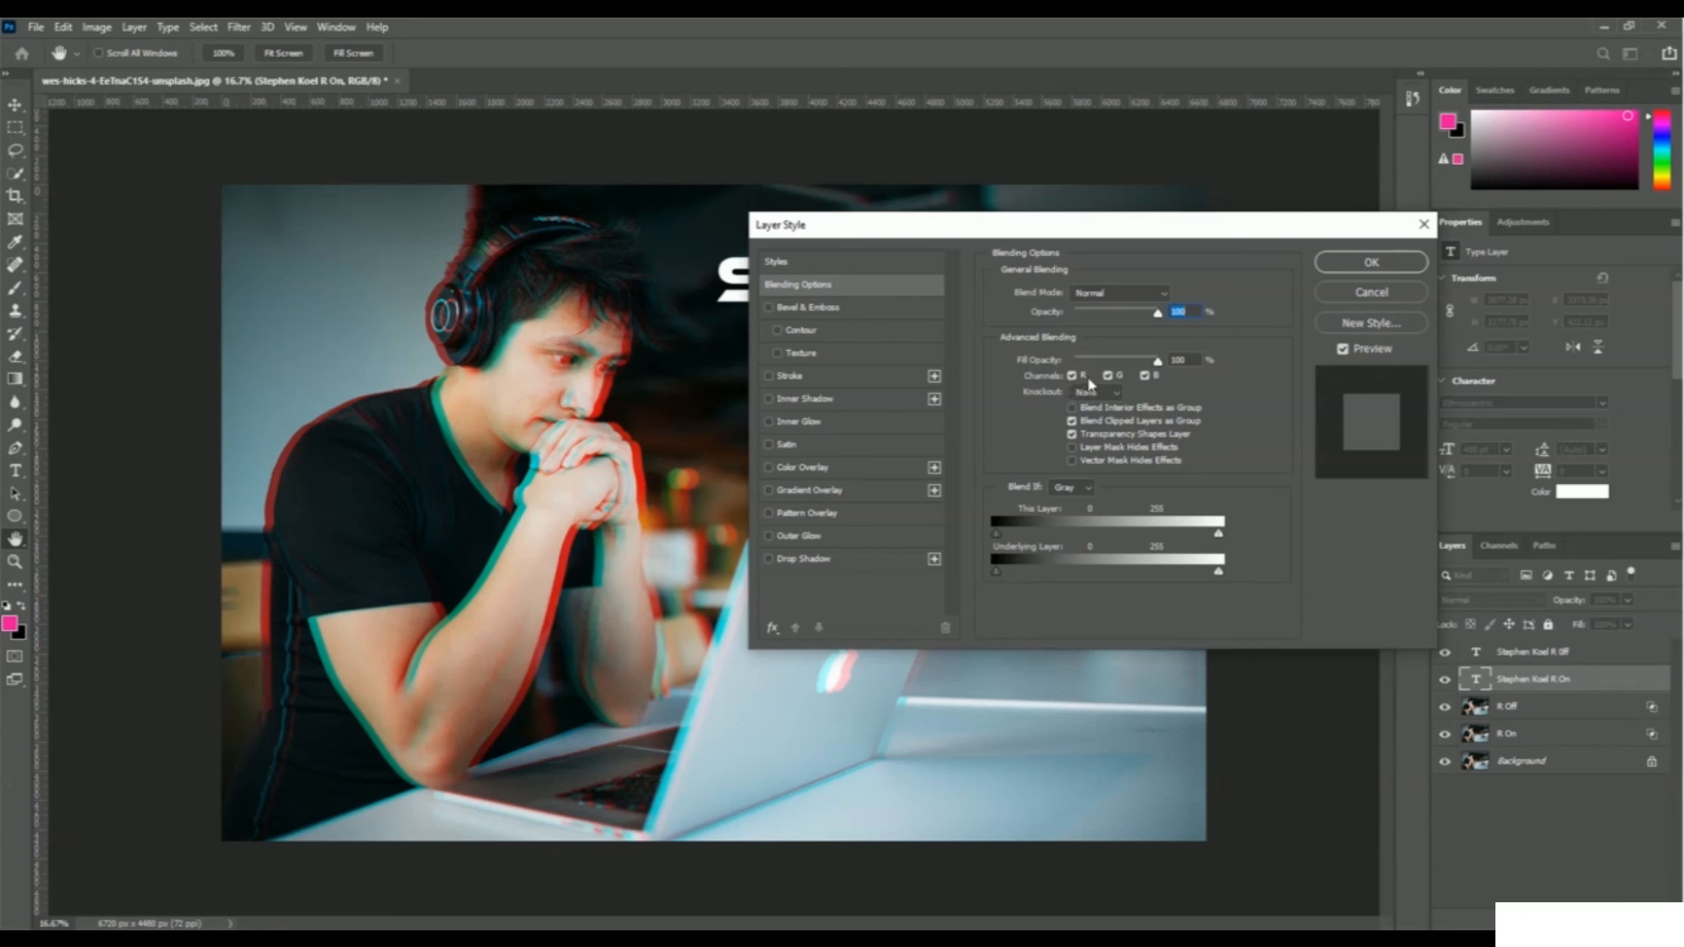
click(1107, 376)
click(1145, 375)
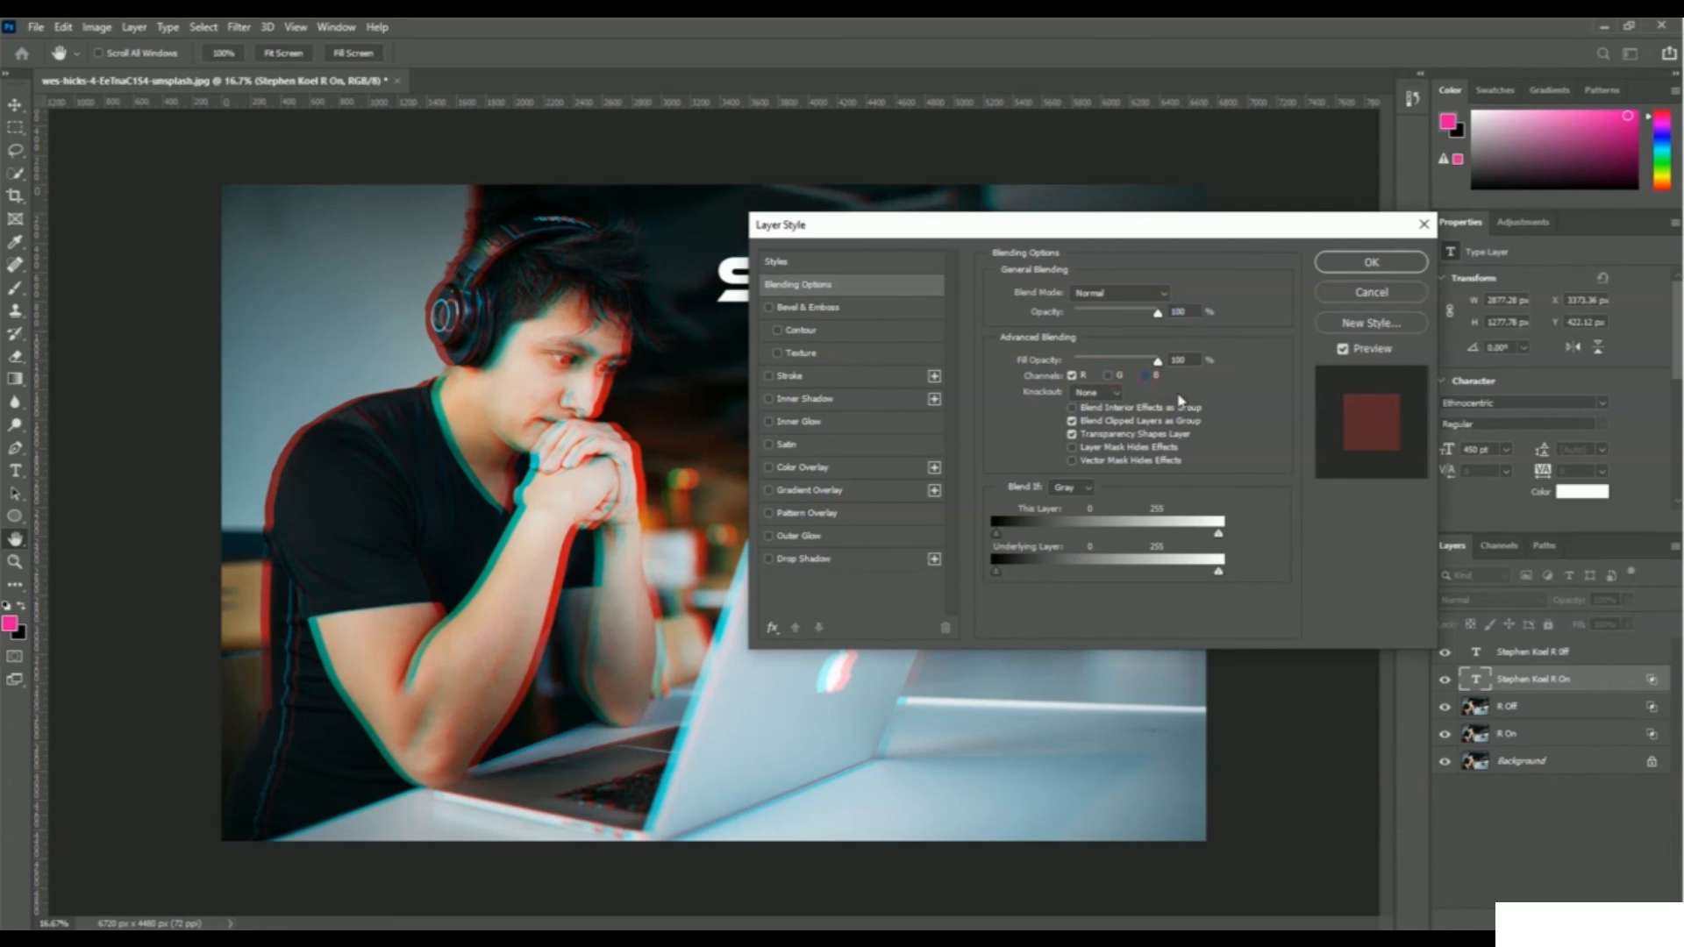
click(1378, 265)
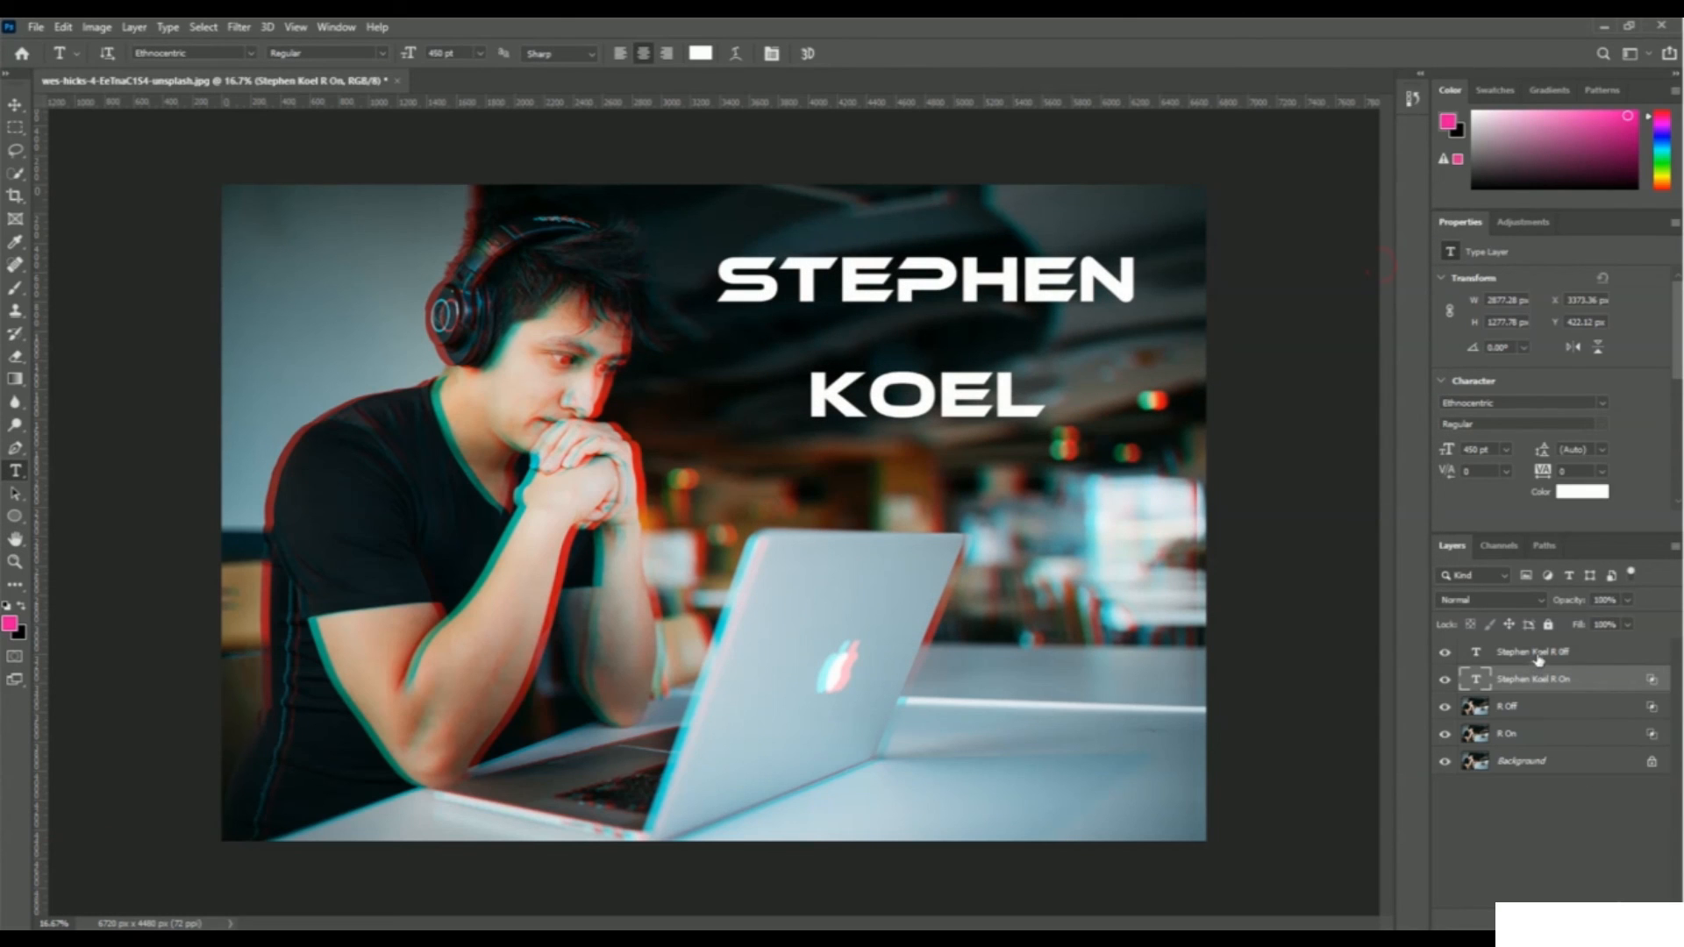
click(1504, 656)
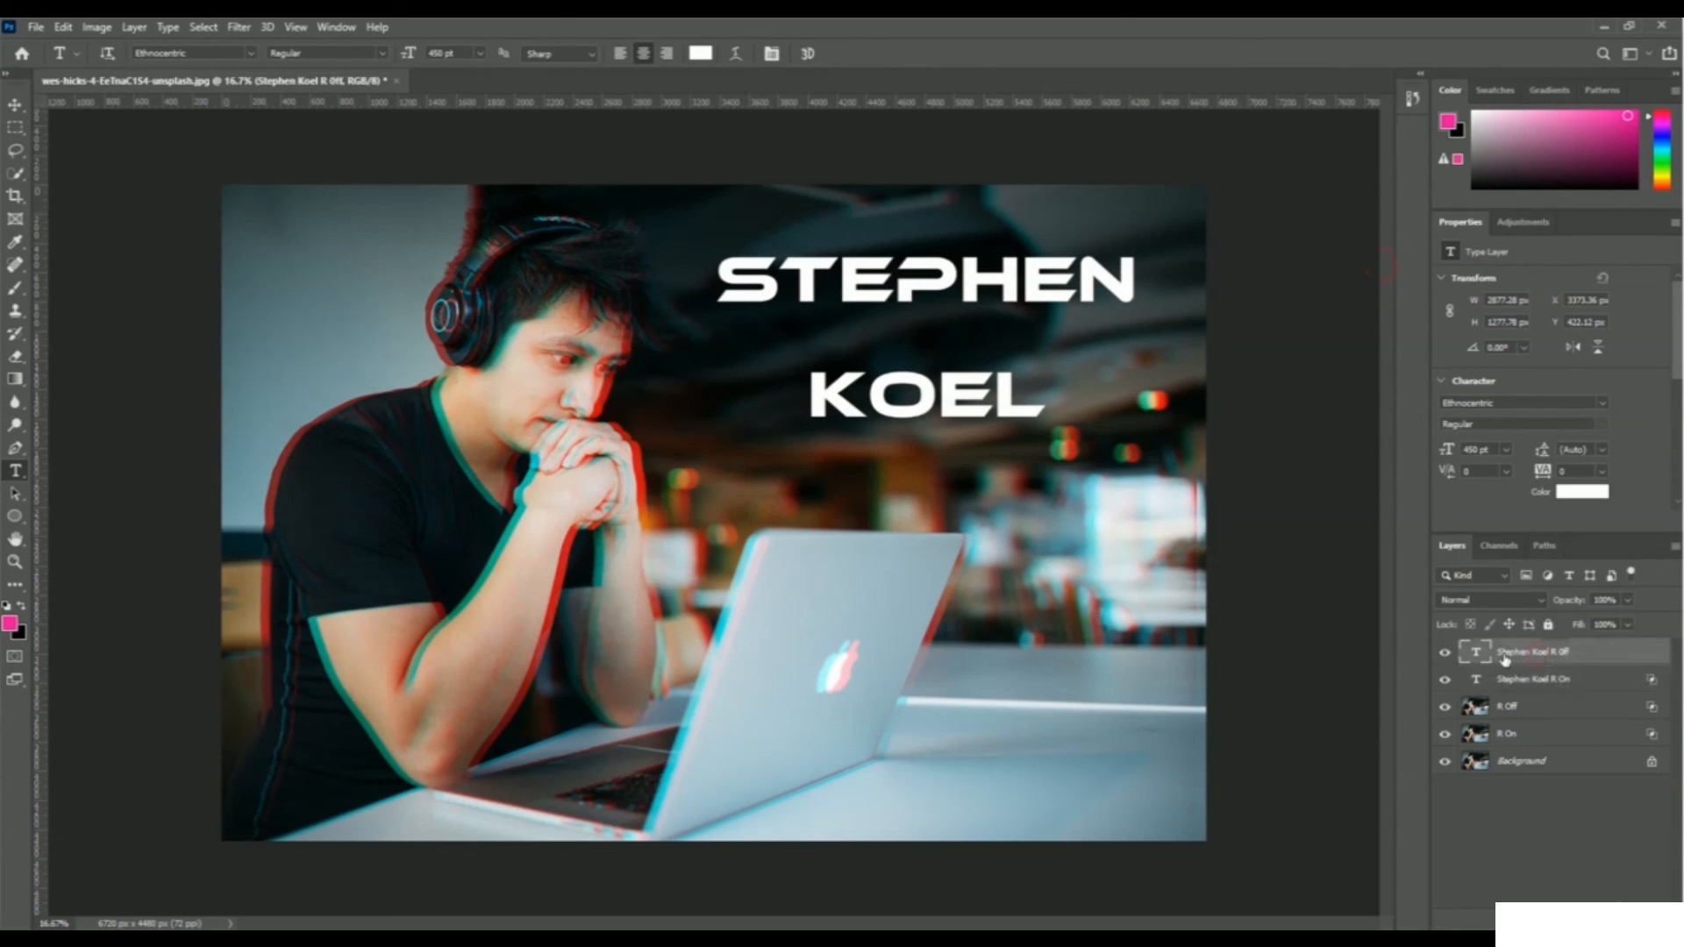
right_click(1550, 653)
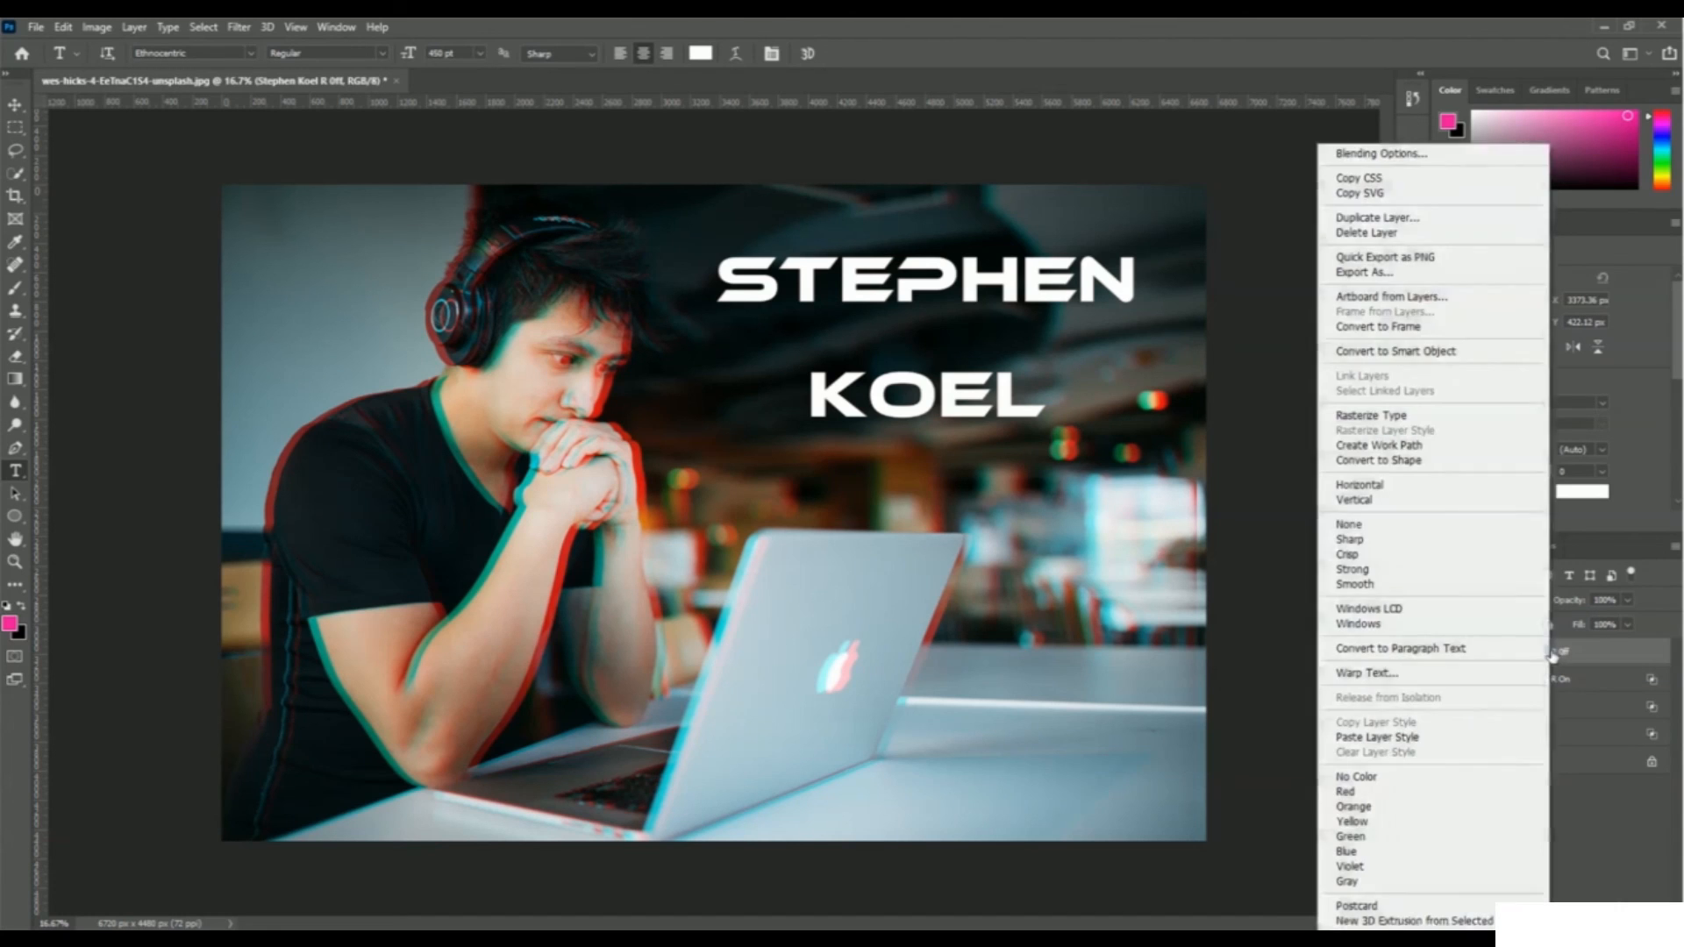
click(1452, 155)
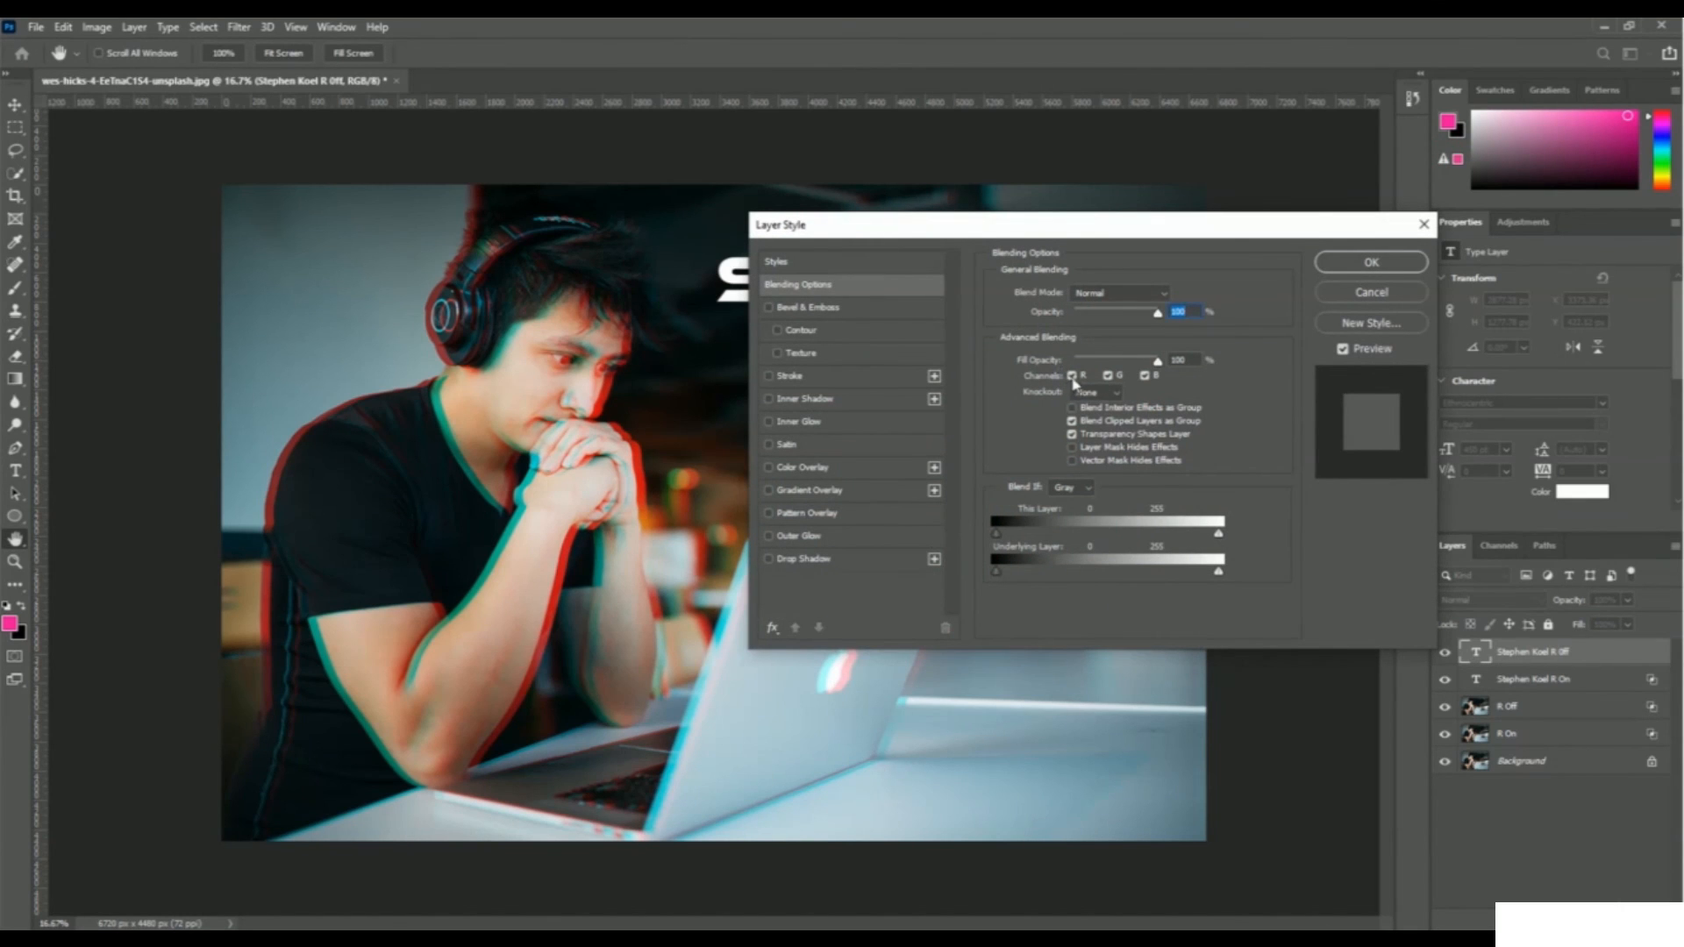
click(1072, 375)
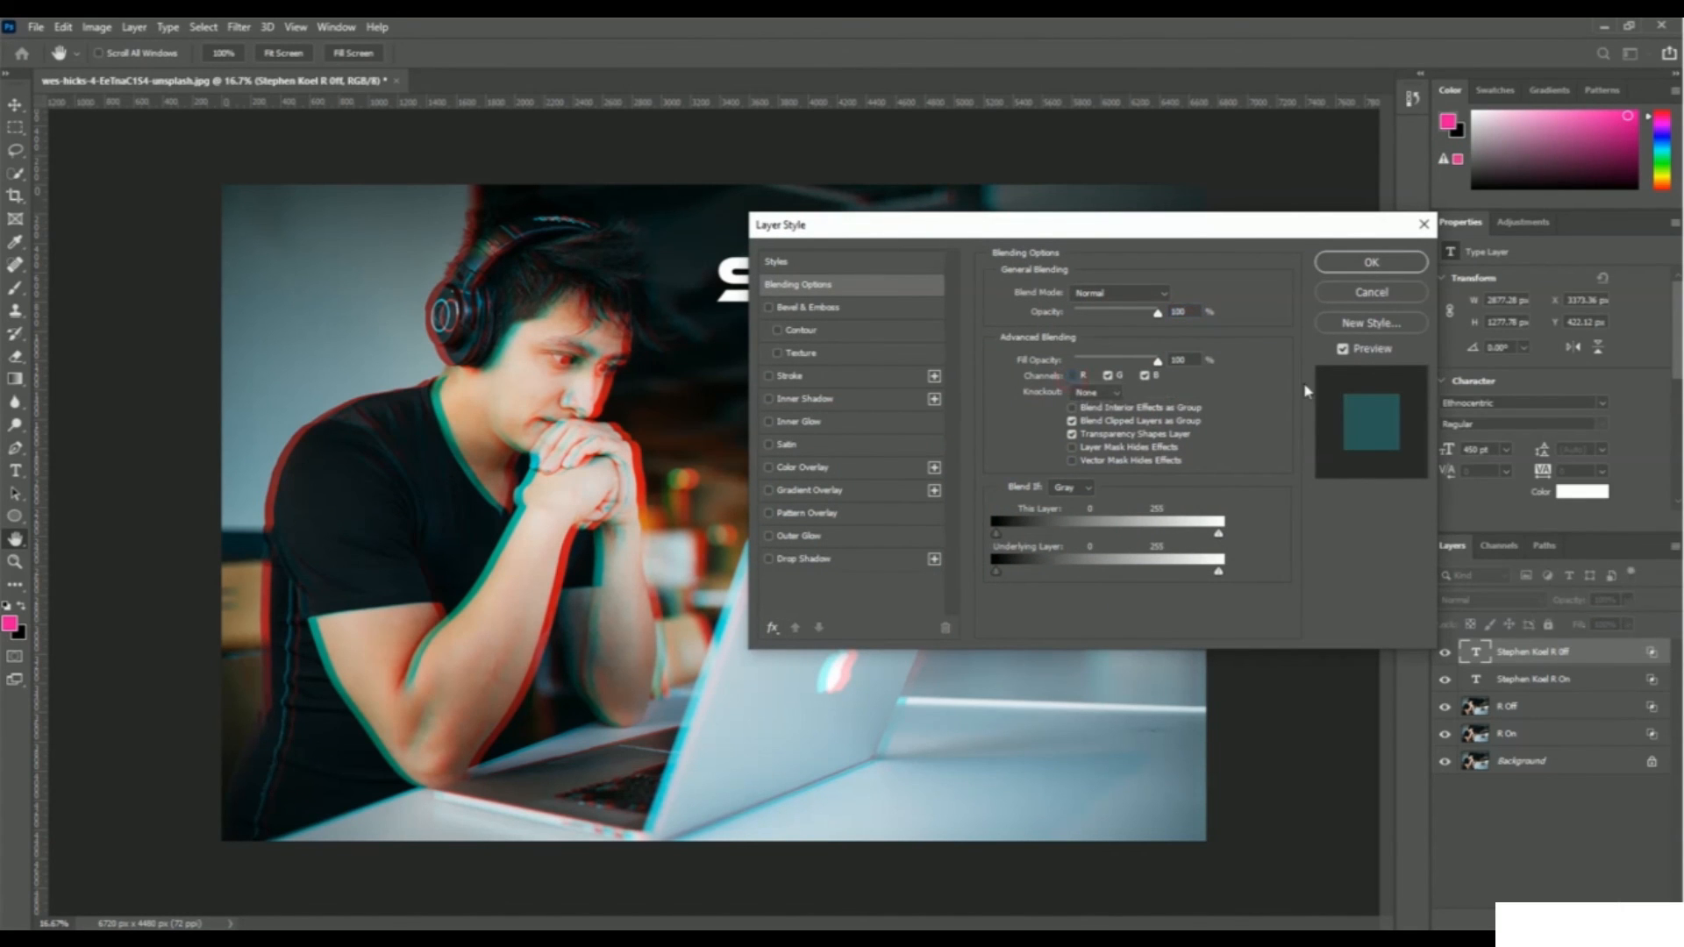
click(1384, 262)
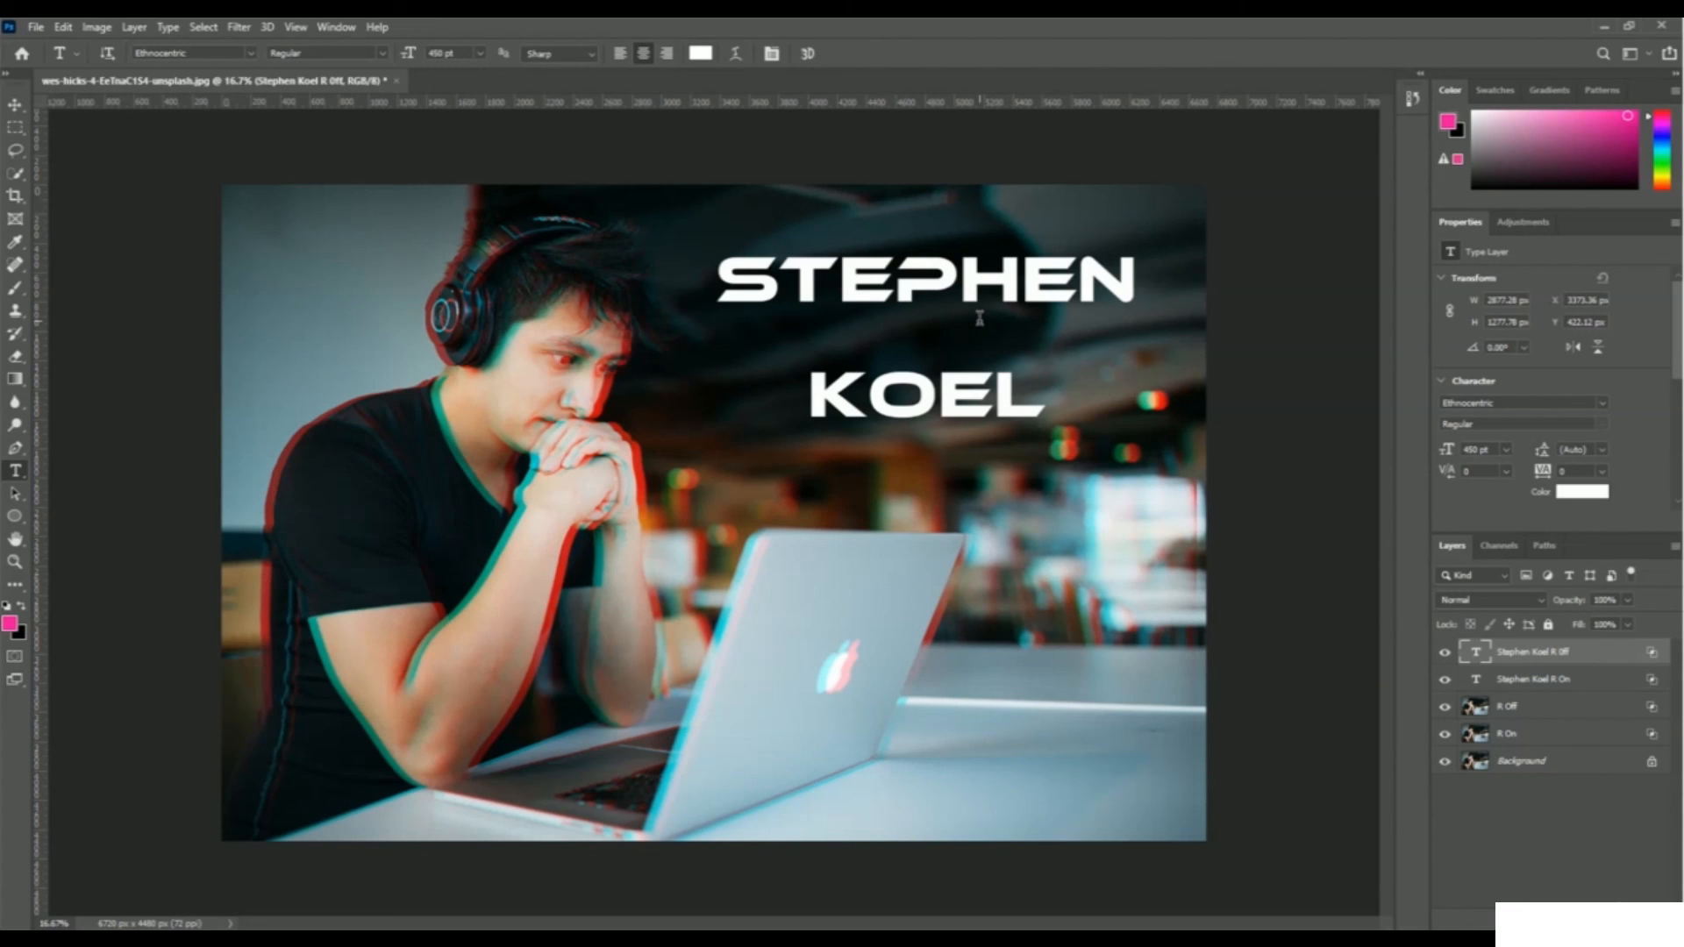
key(ctrl+t)
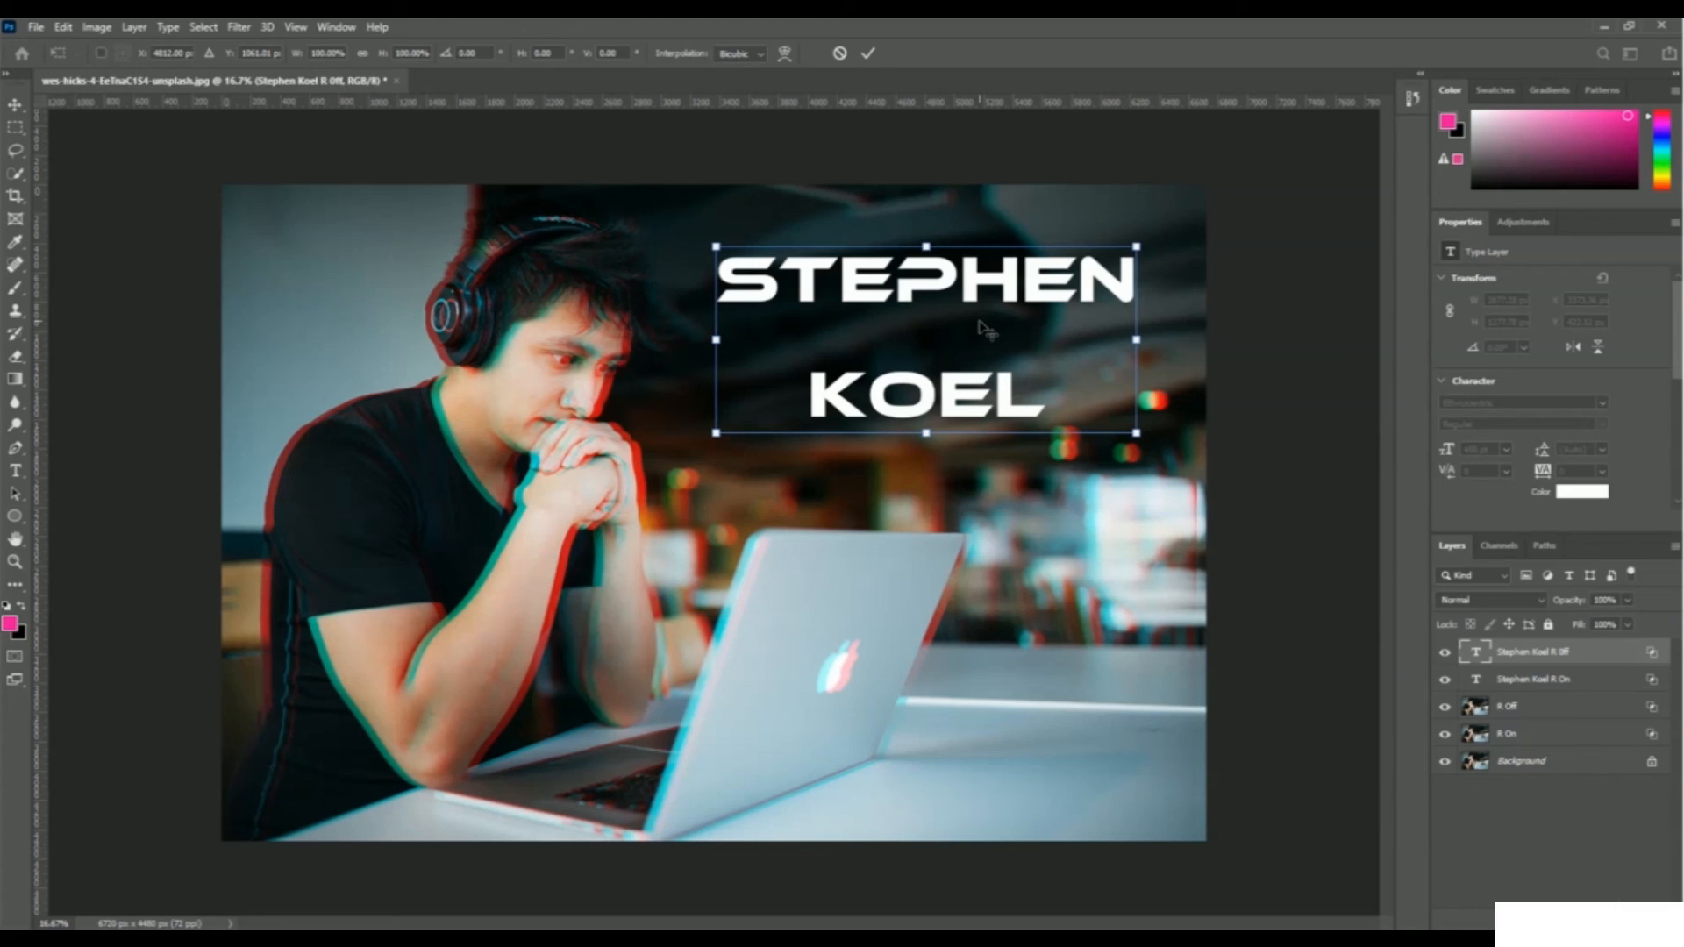
key(Right)
key(Right)
key(Right)
key(Right)
key(Right)
key(Right)
key(Right)
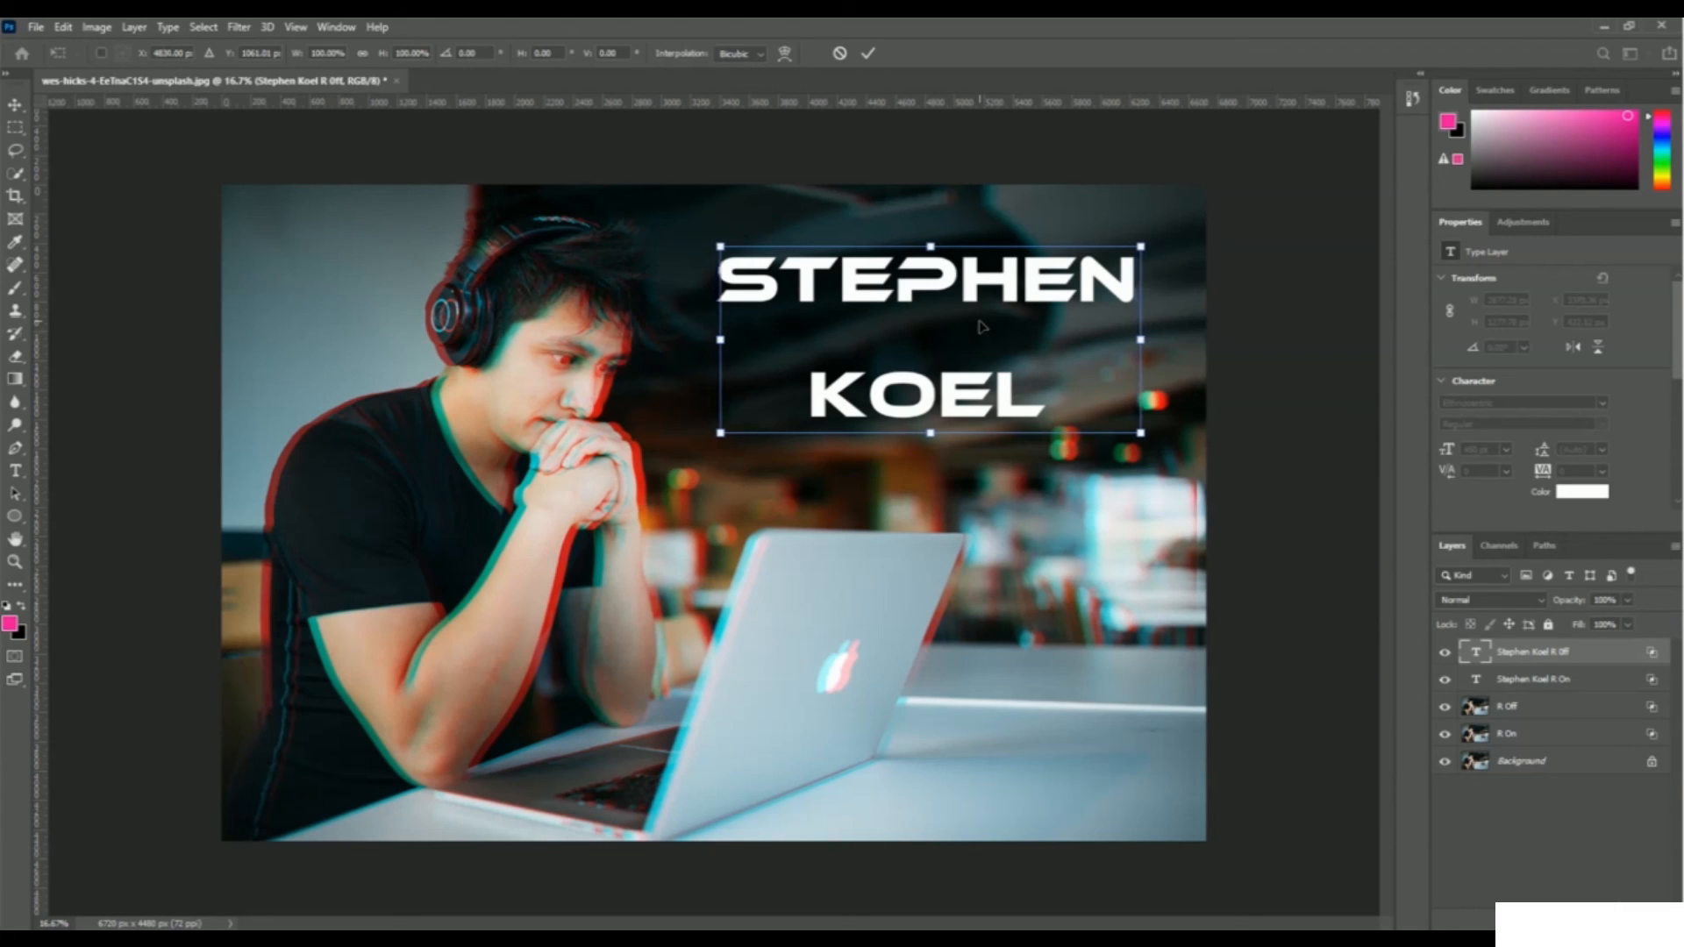
key(Down)
key(Down)
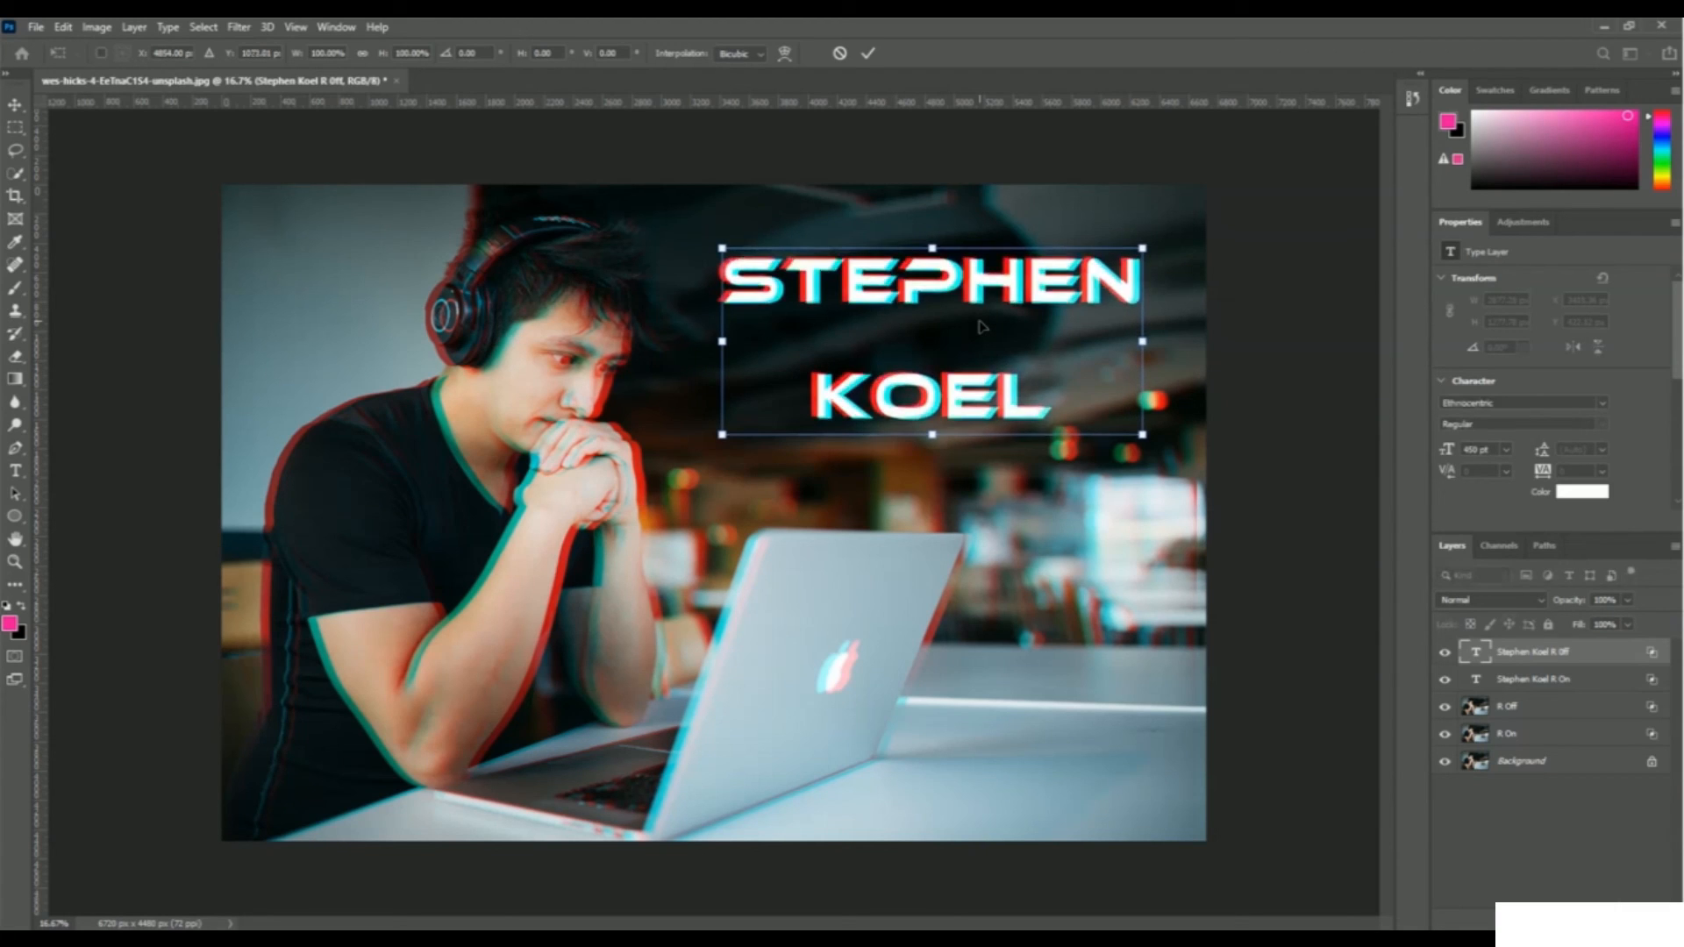
key(Up)
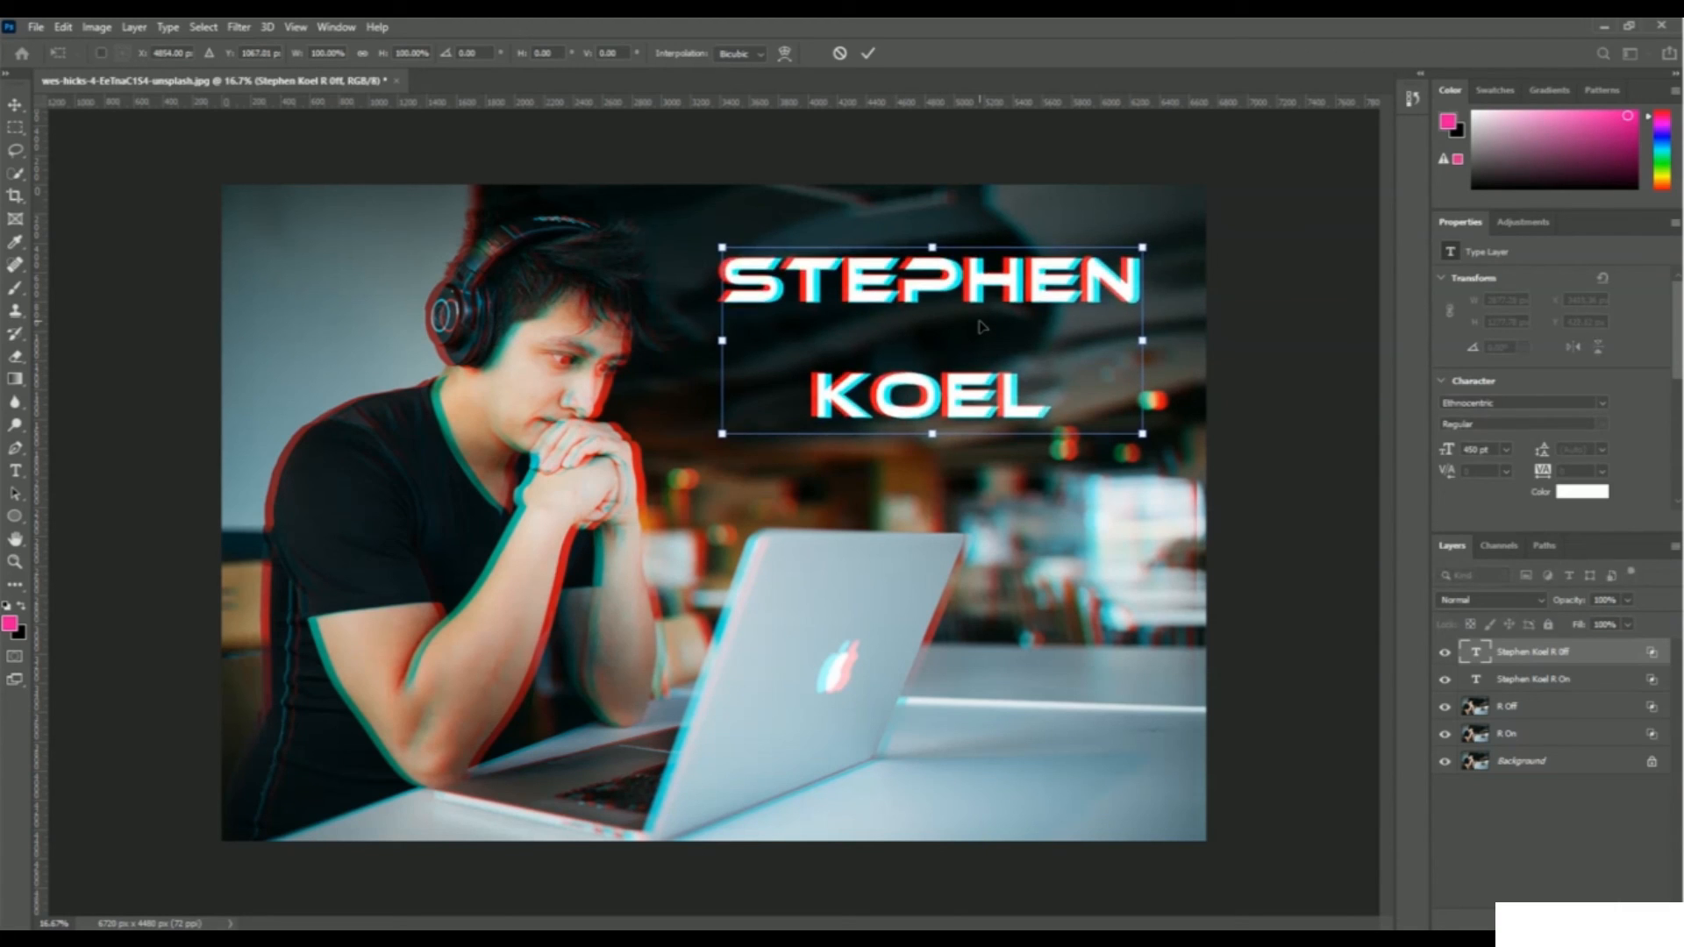
key(Return)
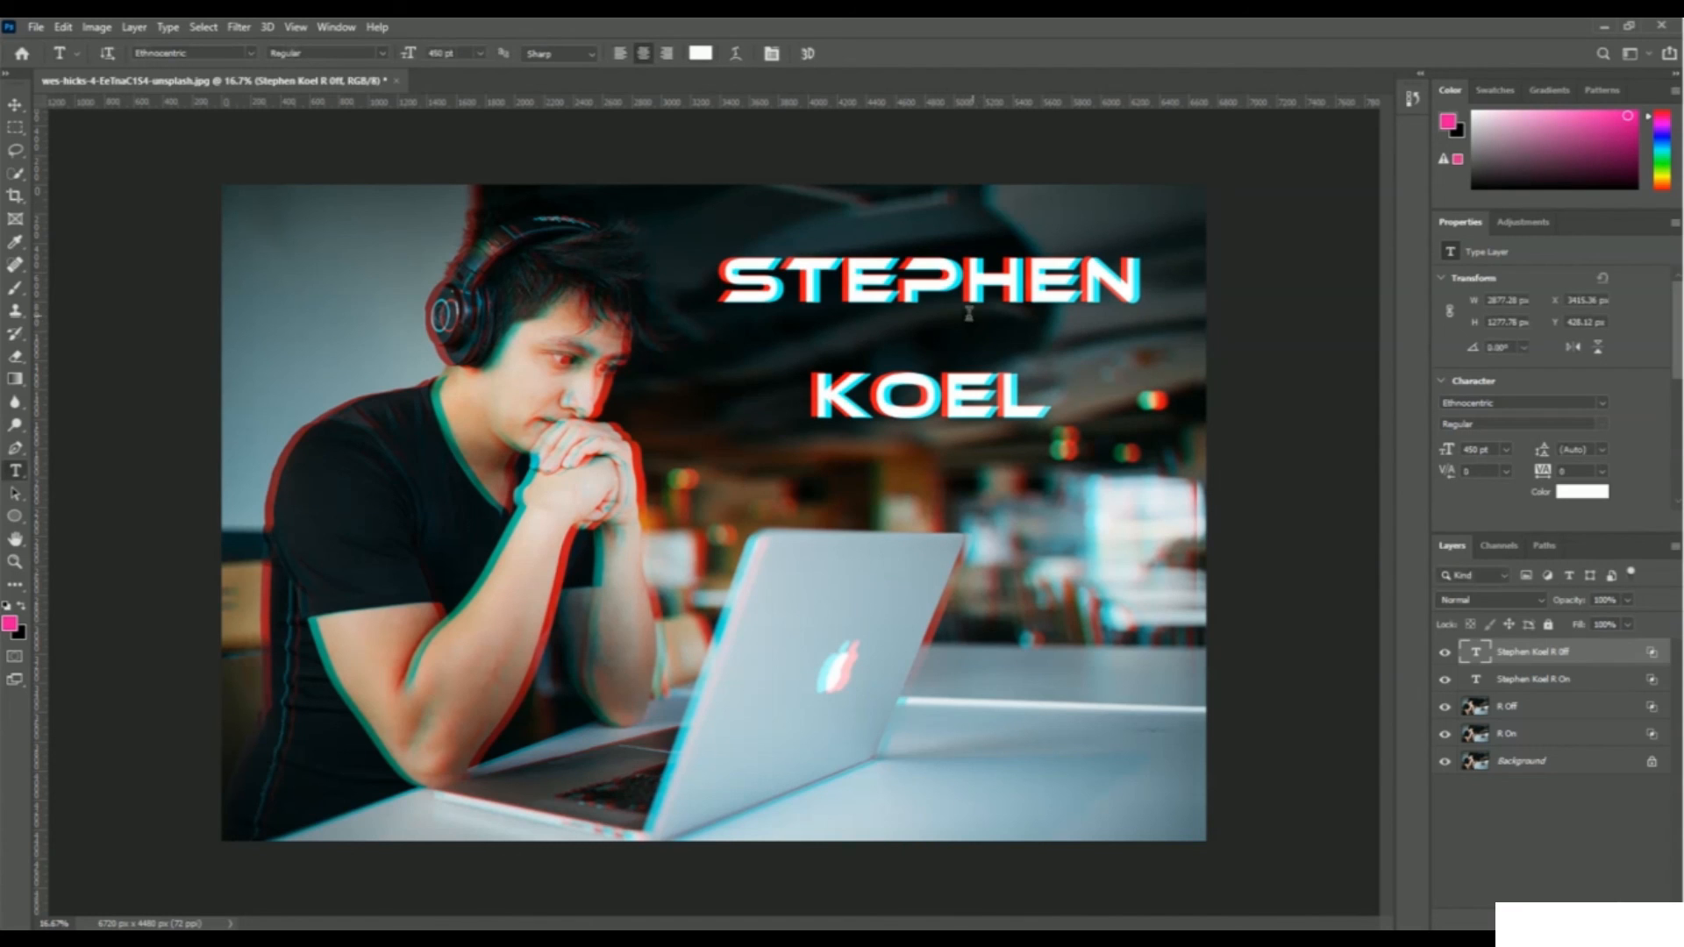